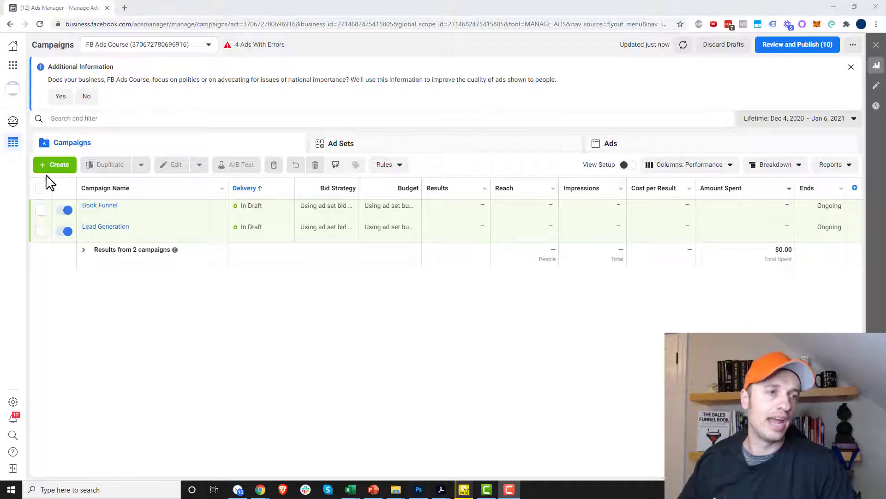
Step: Start a new campaign from the Campaigns tab to bring up the Awareness, Consideration and Conversion objectives
{"action": "left_click", "coordinate": [58, 166]}
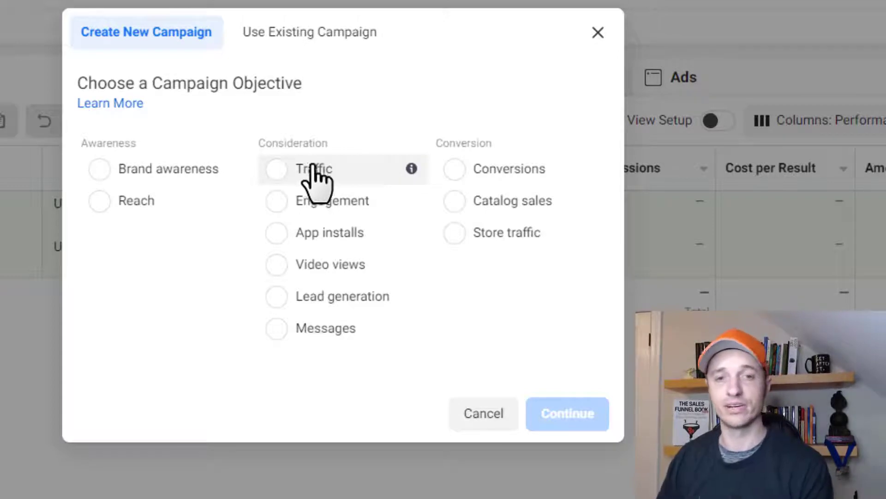
Step: Pick the Conversions objective and name the campaign 'Example Video Campaign', ad set 'Ad Set 1', ad 'Ad 1'
{"action": "left_click", "coordinate": [517, 172]}
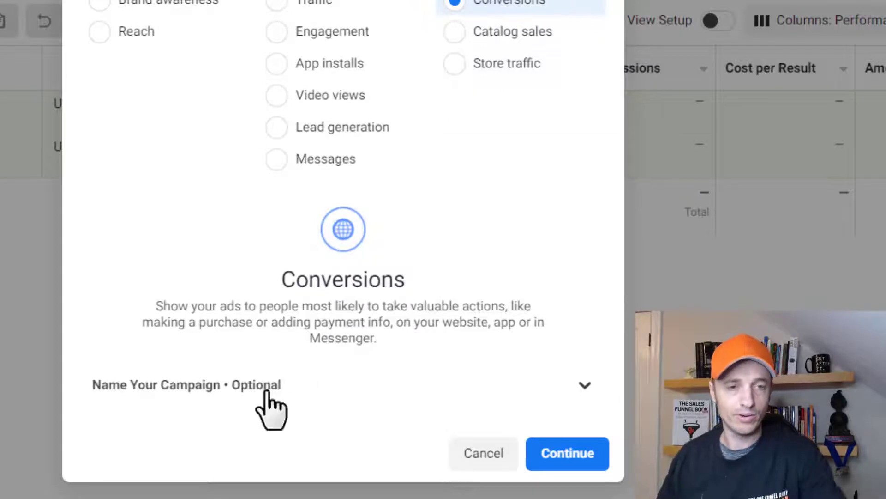
{"action": "left_click", "coordinate": [386, 383]}
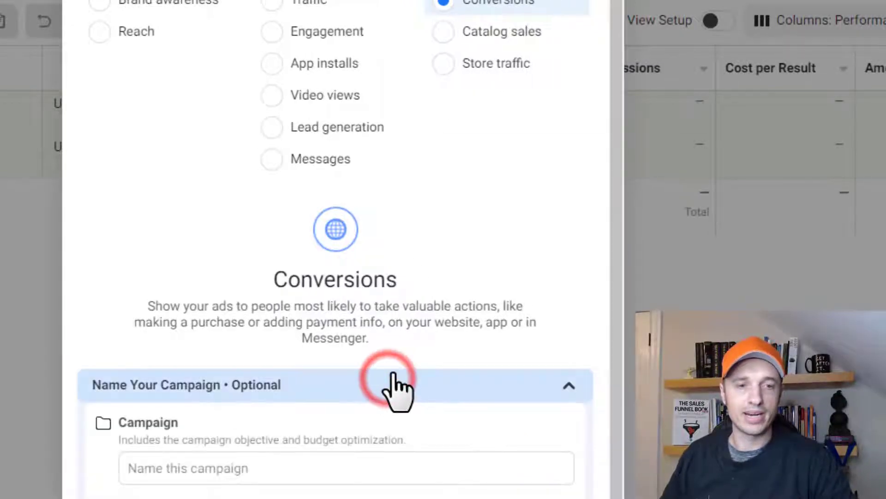
{"action": "left_click", "coordinate": [308, 217]}
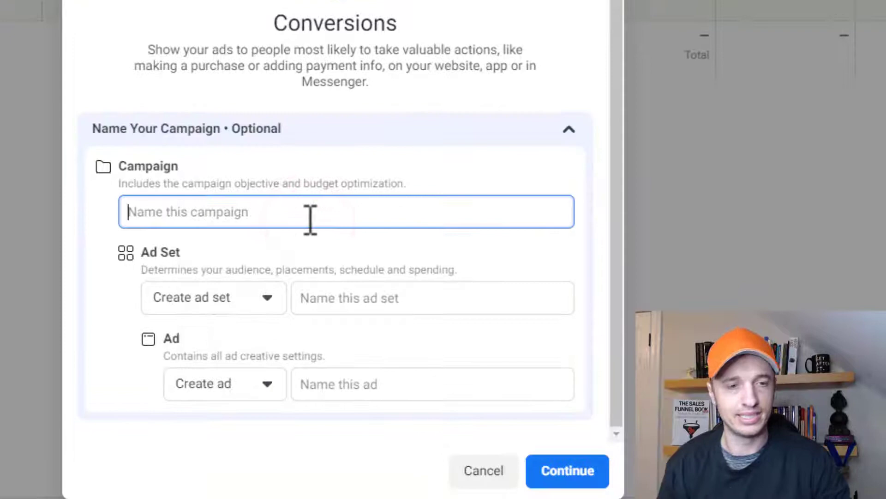
{"action": "type", "text": "Example Vid"}
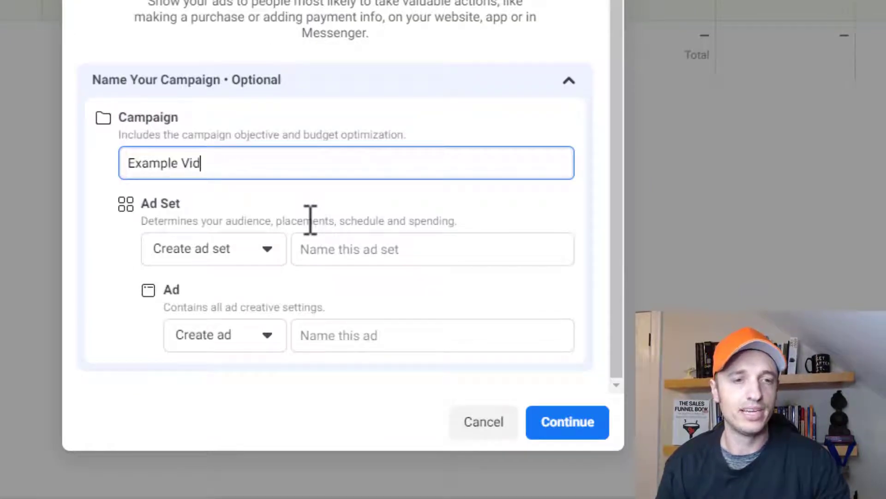
{"action": "type", "text": "eo Campaign"}
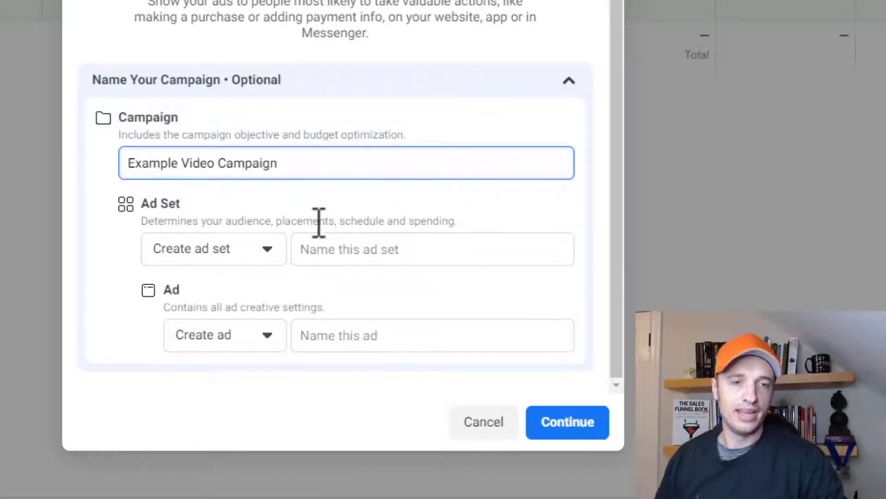
{"action": "left_click", "coordinate": [340, 256]}
{"action": "type", "text": "Ad Set 1"}
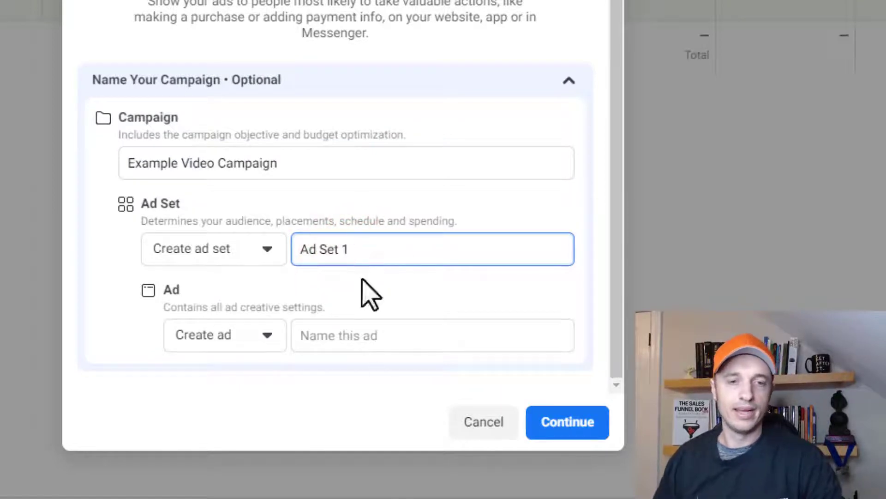
{"action": "left_click", "coordinate": [390, 337]}
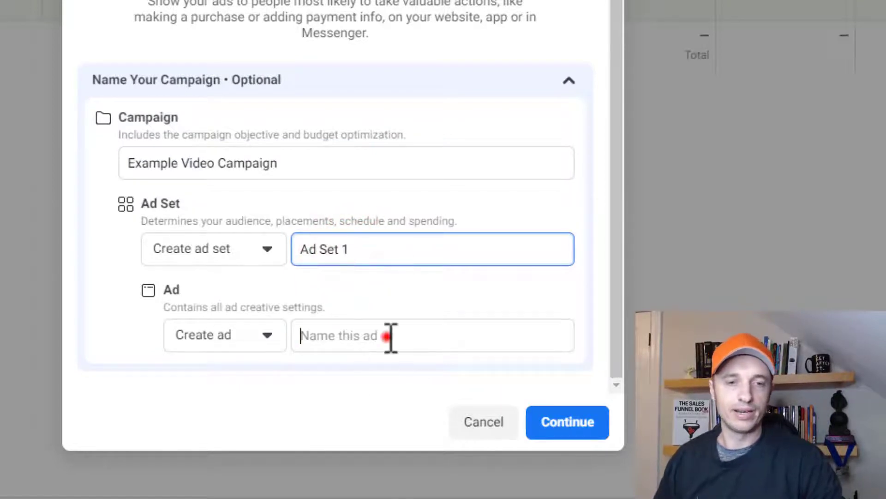
{"action": "type", "text": "Ad 1"}
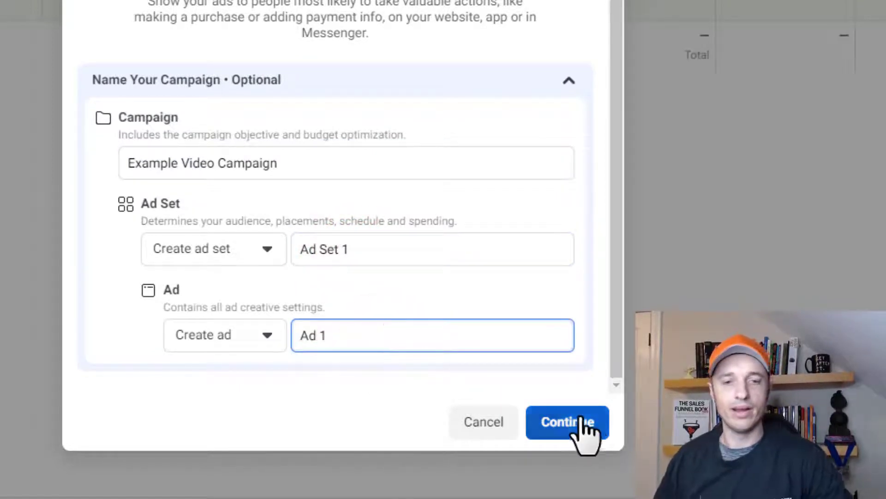
{"action": "left_click", "coordinate": [587, 420]}
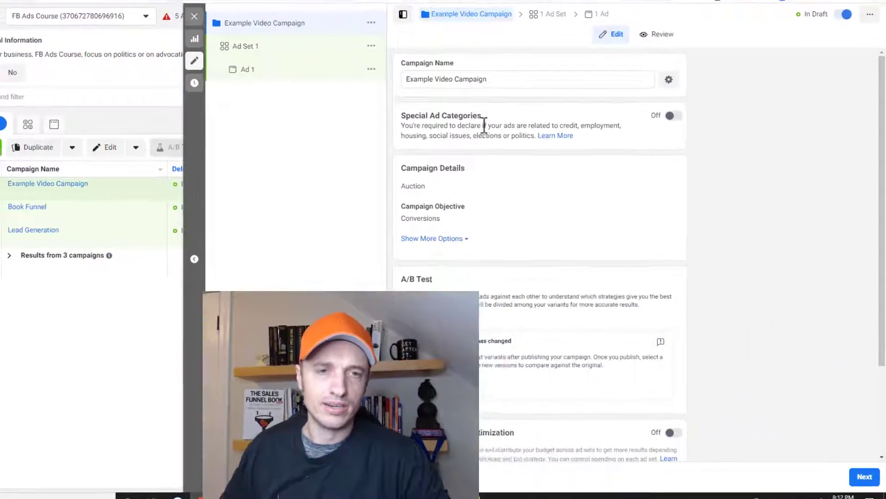
Step: Scroll through the campaign settings: Conversions objective, Budget Optimization and Special Ad Categories off
{"action": "scroll", "coordinate": [554, 152], "scroll_direction": "down", "scroll_amount": 1}
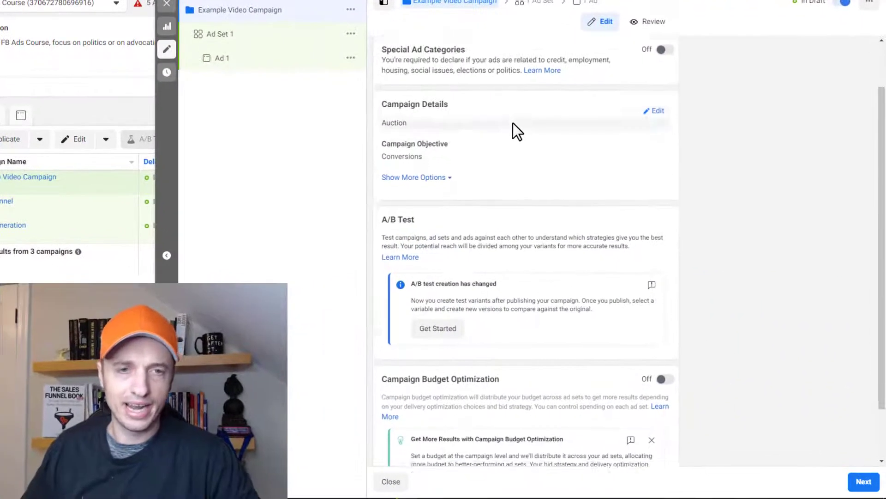
{"action": "scroll", "coordinate": [513, 124], "scroll_direction": "down", "scroll_amount": 2}
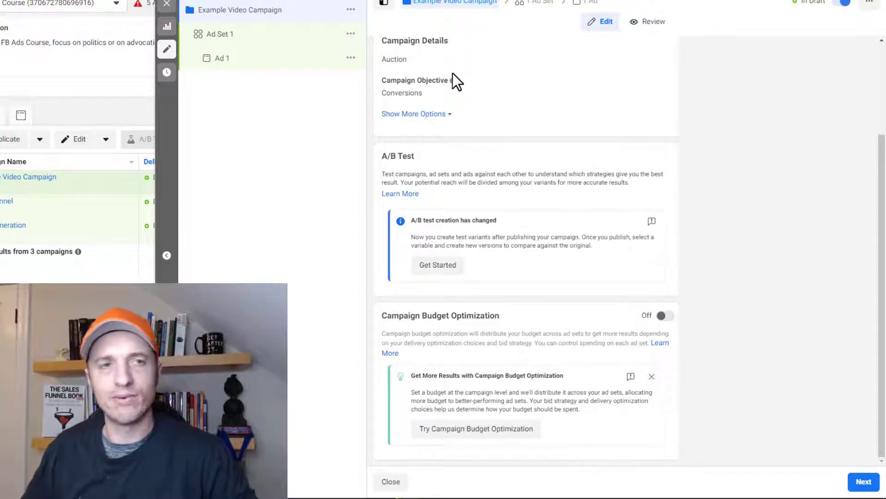
Step: Set Ad Set 1's conversion event to Lead and review its budget, audience and placements
{"action": "left_click", "coordinate": [288, 41]}
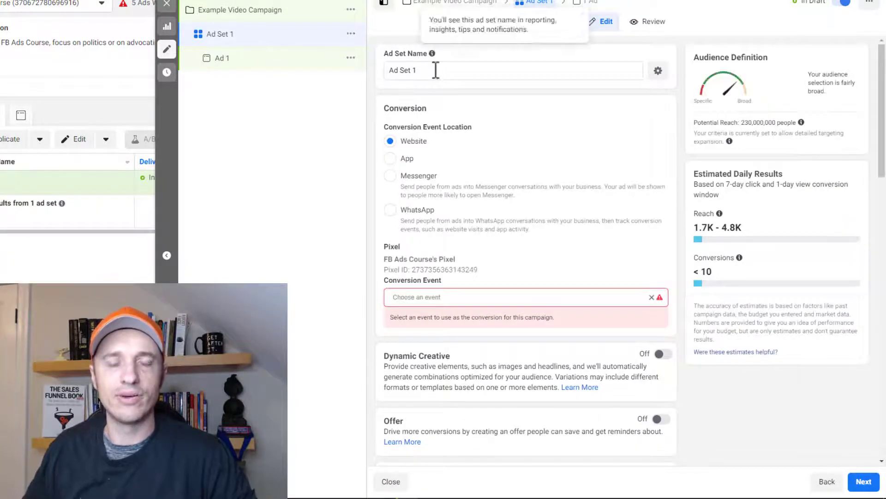
{"action": "scroll", "coordinate": [443, 83], "scroll_direction": "down", "scroll_amount": 1}
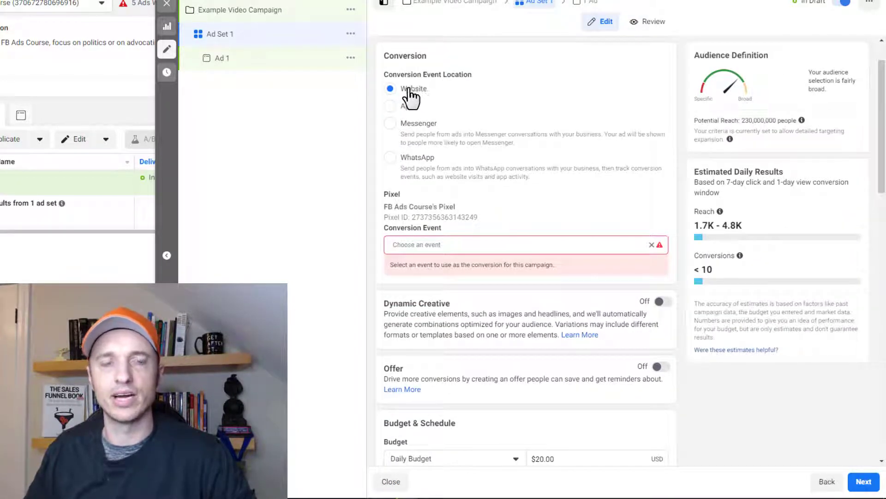
{"action": "scroll", "coordinate": [424, 102], "scroll_direction": "down", "scroll_amount": 1}
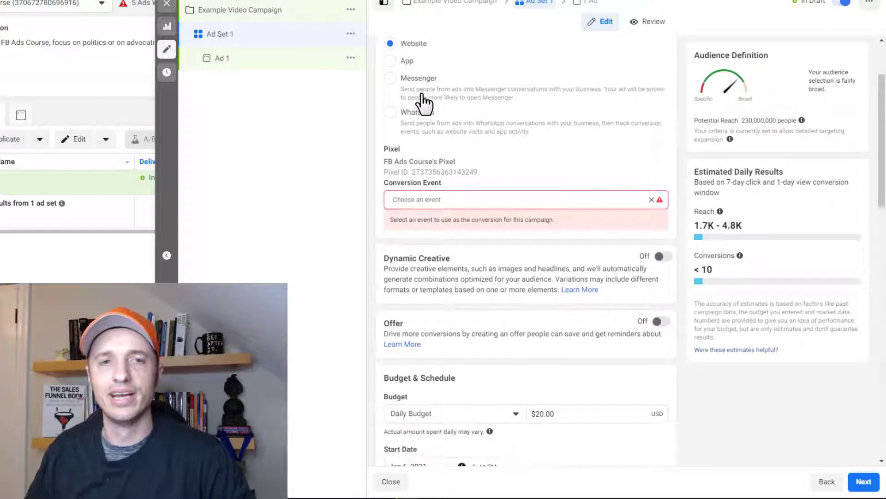
{"action": "scroll", "coordinate": [423, 101], "scroll_direction": "down", "scroll_amount": 1}
{"action": "left_click", "coordinate": [457, 144]}
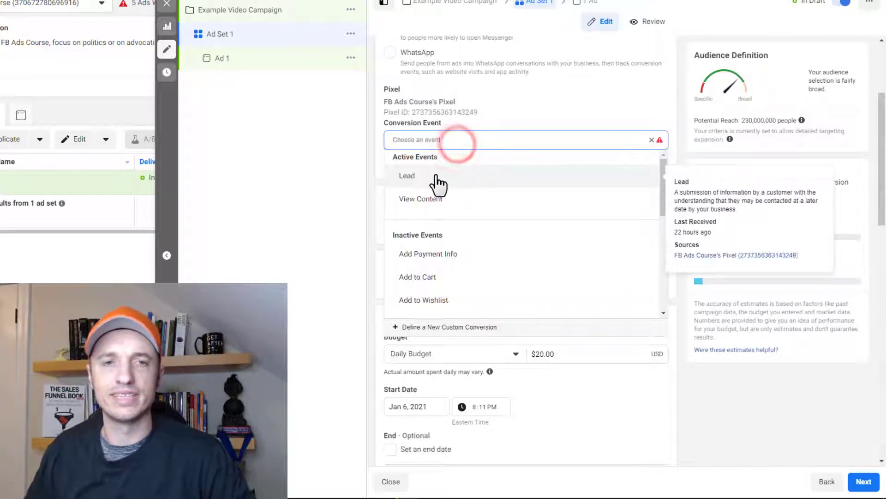
{"action": "left_click", "coordinate": [438, 183]}
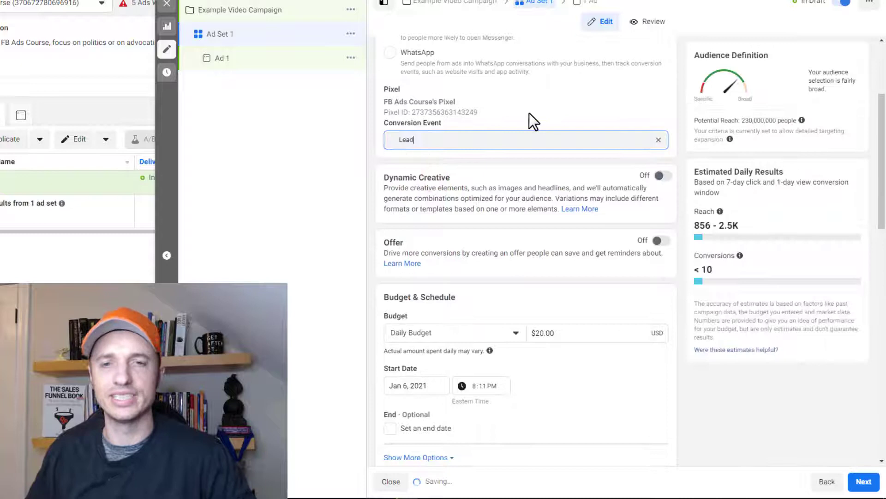
{"action": "scroll", "coordinate": [505, 123], "scroll_direction": "down", "scroll_amount": 3}
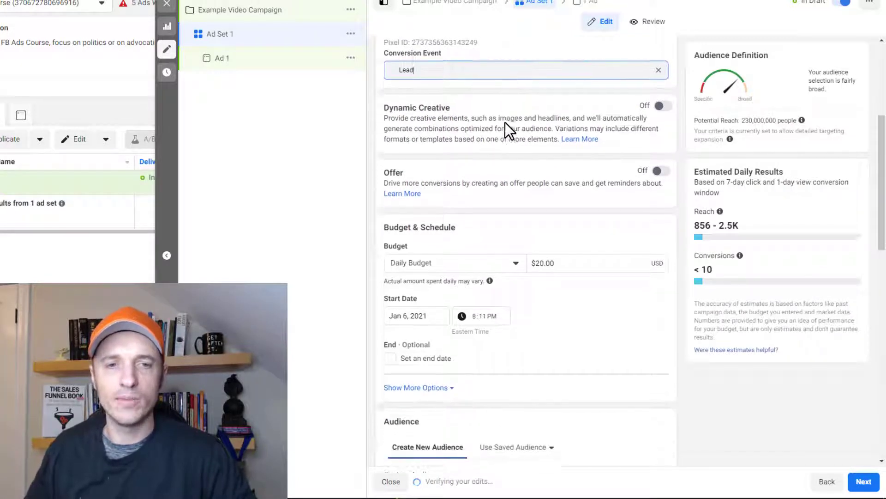
{"action": "scroll", "coordinate": [505, 123], "scroll_direction": "down", "scroll_amount": 2}
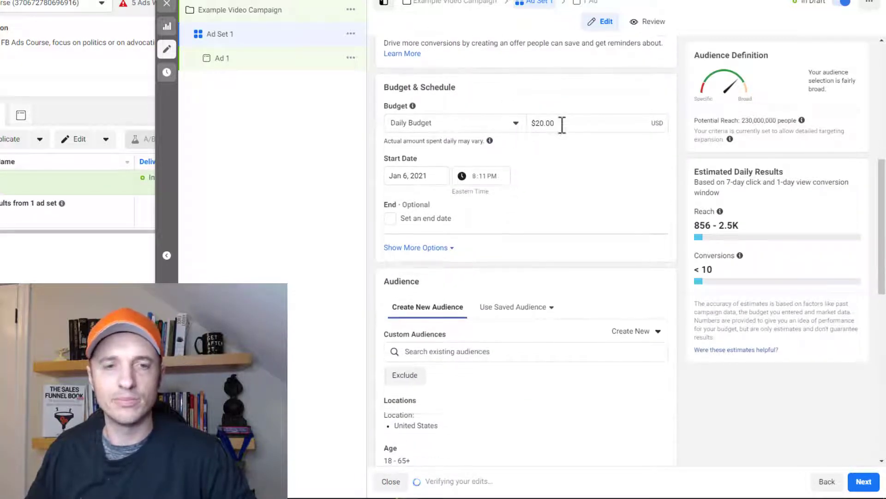
{"action": "scroll", "coordinate": [552, 127], "scroll_direction": "down", "scroll_amount": 4}
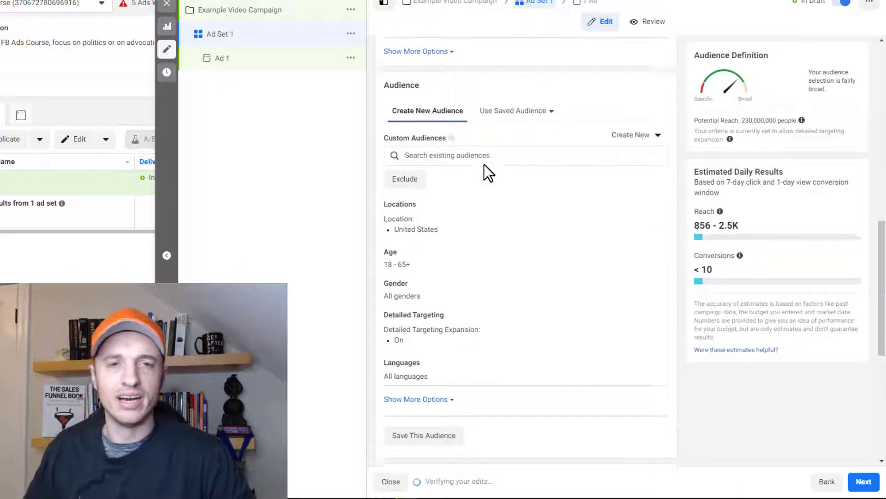
{"action": "scroll", "coordinate": [455, 152], "scroll_direction": "down", "scroll_amount": 4}
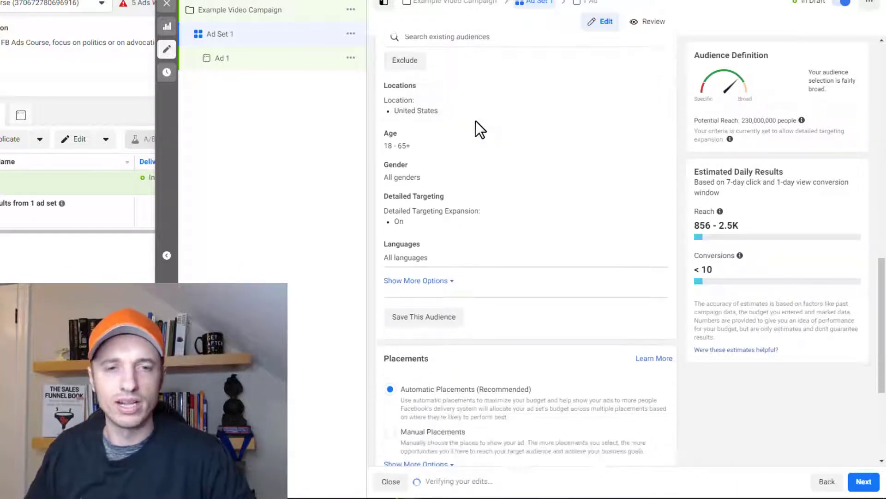
{"action": "scroll", "coordinate": [475, 121], "scroll_direction": "down", "scroll_amount": 4}
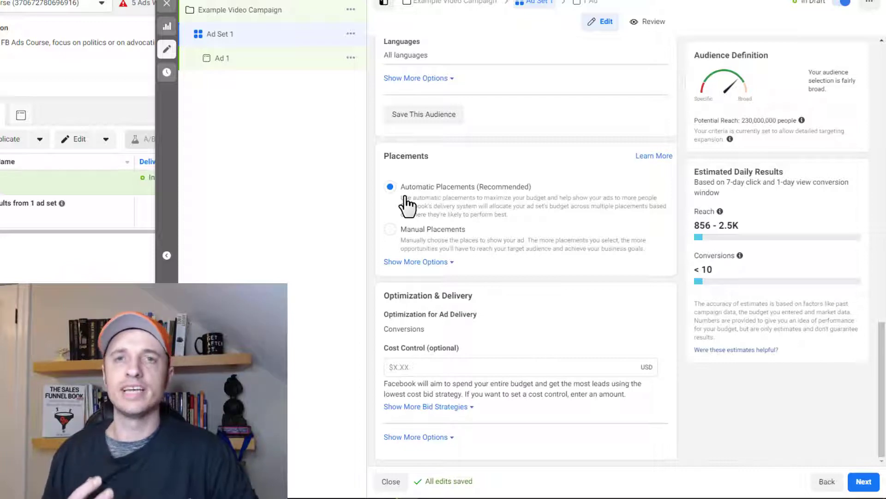
{"action": "scroll", "coordinate": [434, 240], "scroll_direction": "up", "scroll_amount": 10}
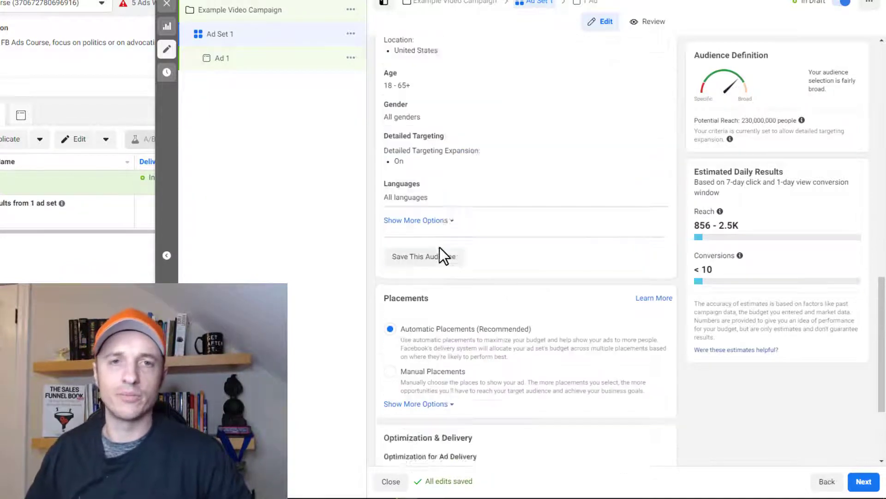
{"action": "scroll", "coordinate": [448, 255], "scroll_direction": "up", "scroll_amount": 8}
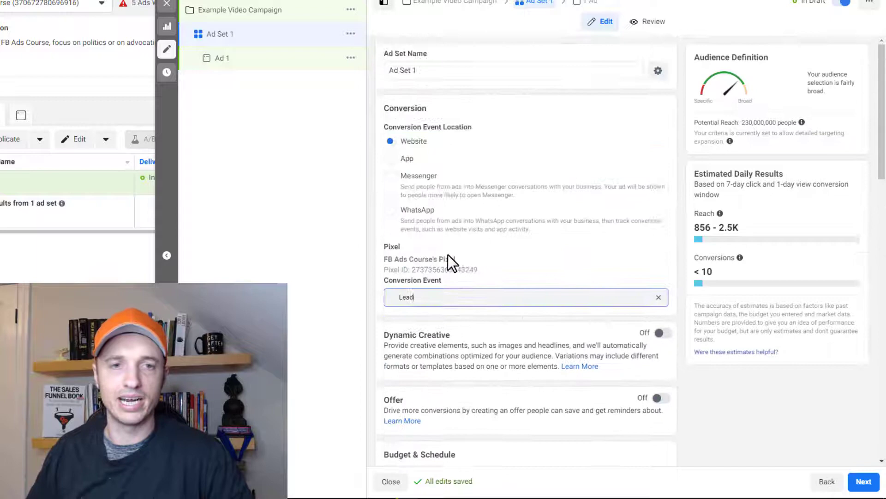
{"action": "left_click", "coordinate": [406, 295]}
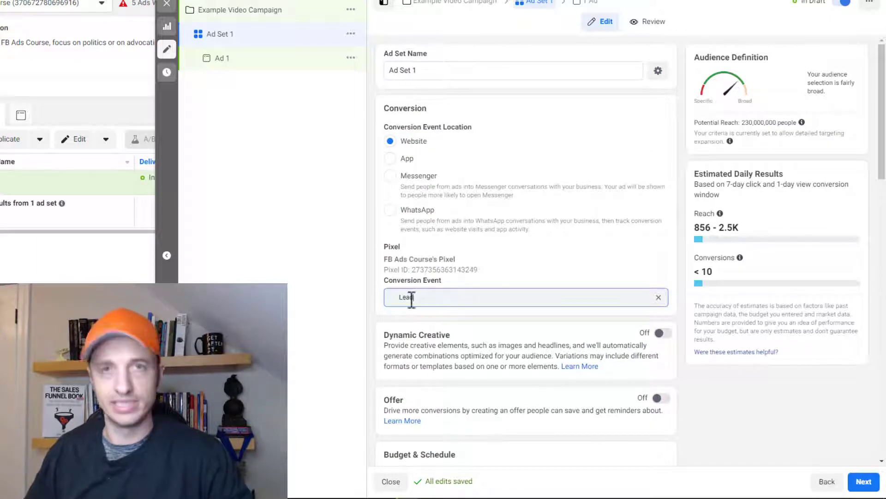
{"action": "scroll", "coordinate": [410, 297], "scroll_direction": "down", "scroll_amount": 12}
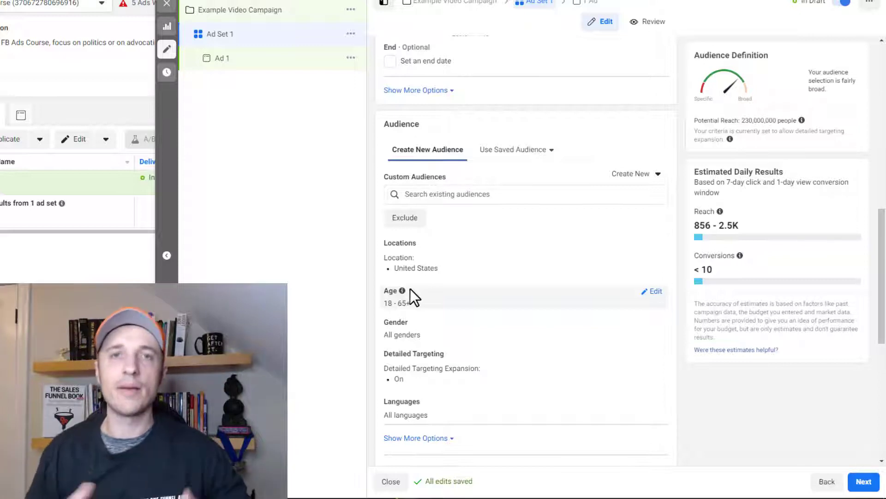
{"action": "scroll", "coordinate": [411, 291], "scroll_direction": "down", "scroll_amount": 7}
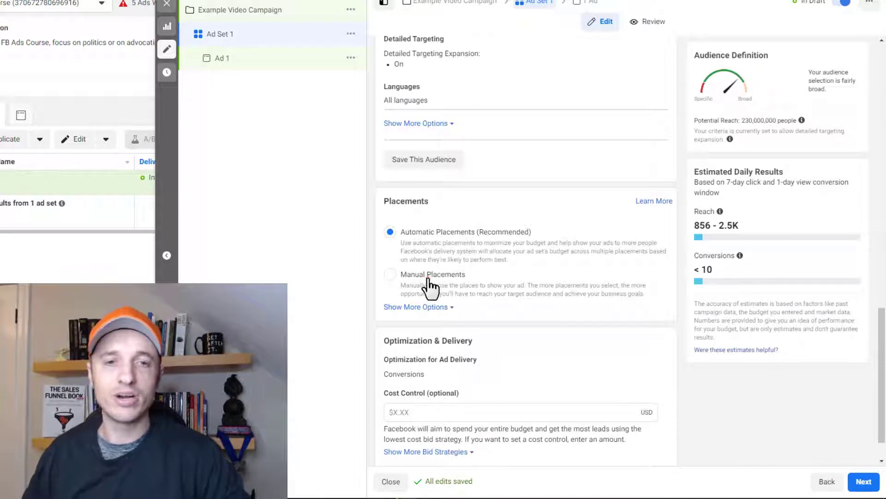
{"action": "left_click", "coordinate": [427, 282]}
{"action": "scroll", "coordinate": [434, 291], "scroll_direction": "down", "scroll_amount": 2}
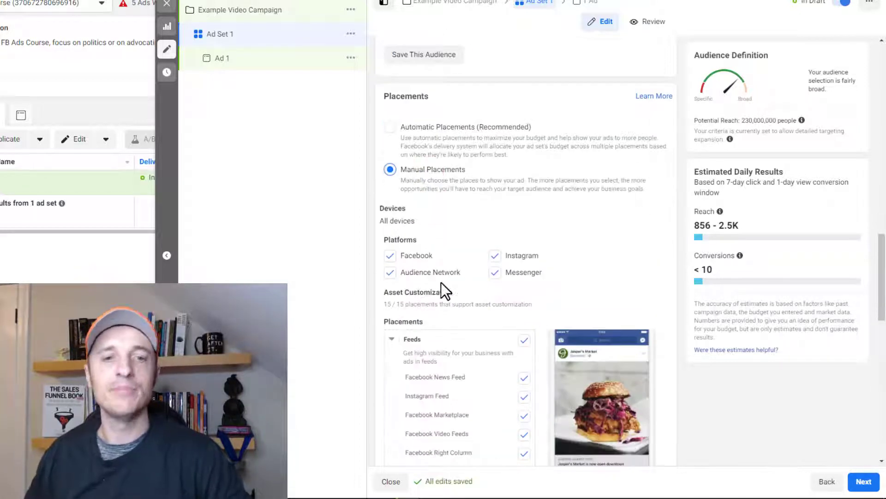
{"action": "mouse_move", "coordinate": [456, 280]}
{"action": "scroll", "coordinate": [456, 277], "scroll_direction": "down", "scroll_amount": 1}
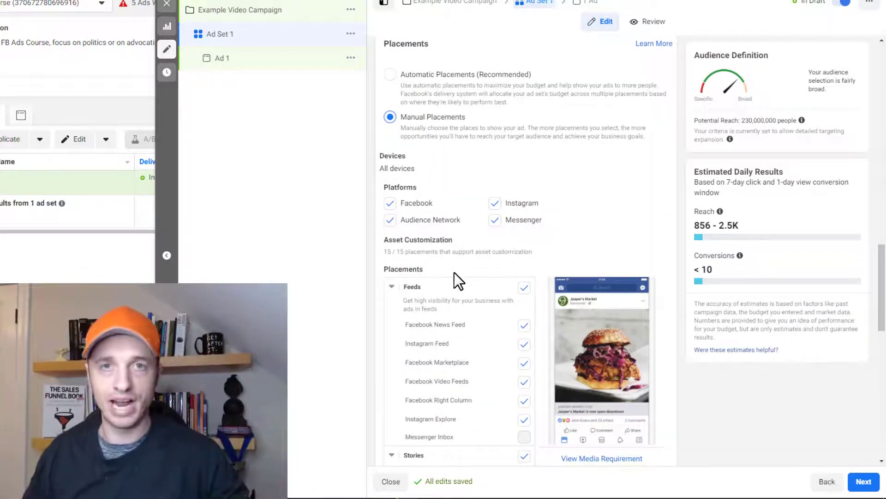
{"action": "scroll", "coordinate": [457, 281], "scroll_direction": "down", "scroll_amount": 2}
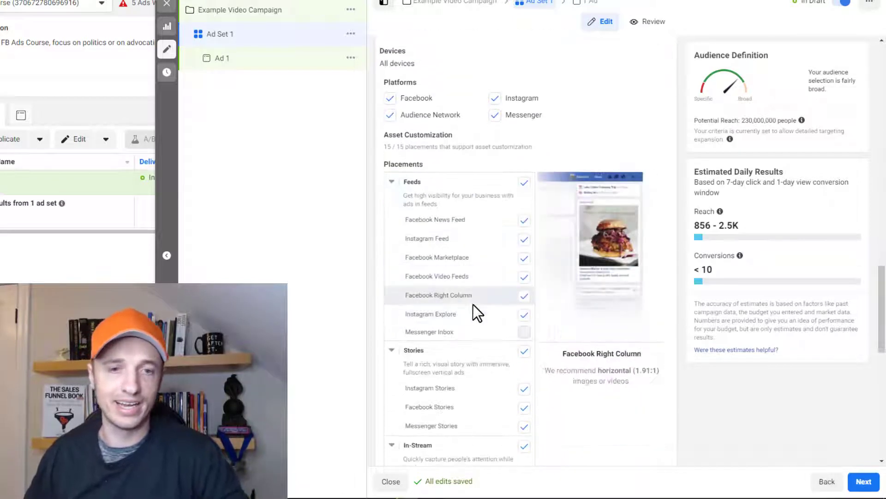
{"action": "scroll", "coordinate": [469, 324], "scroll_direction": "down", "scroll_amount": 1}
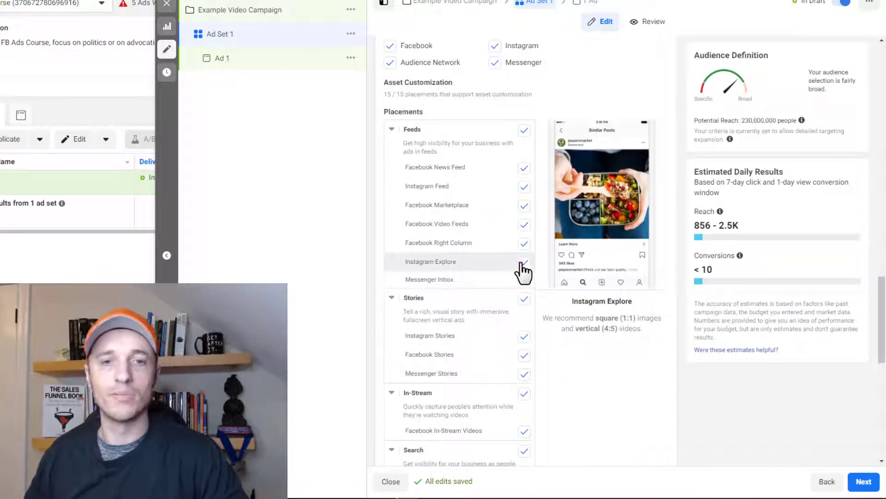
{"action": "left_click", "coordinate": [522, 263]}
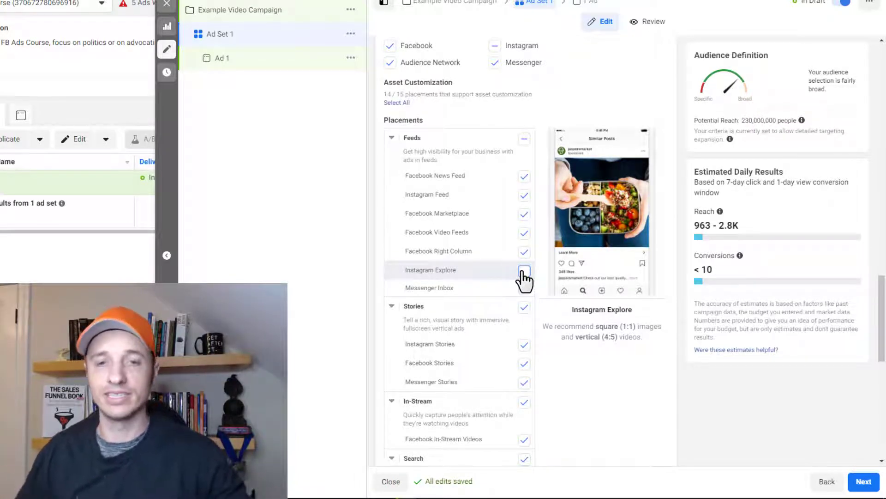
{"action": "left_click", "coordinate": [523, 270]}
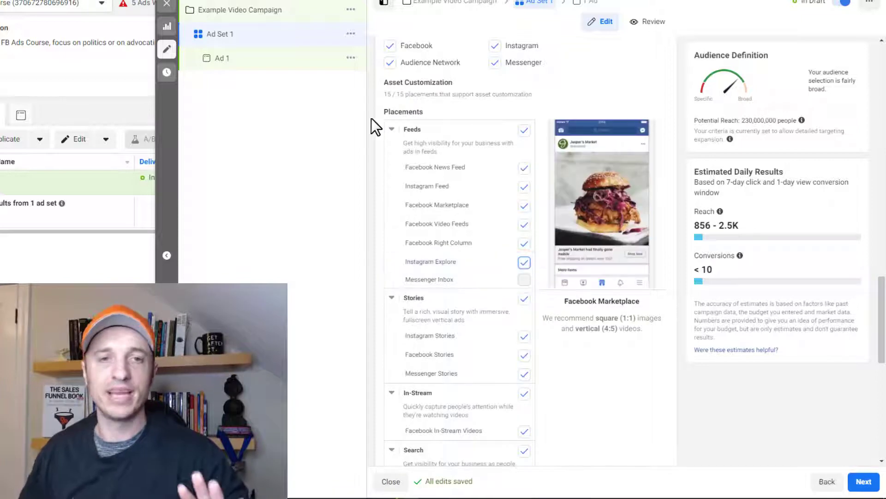
{"action": "scroll", "coordinate": [418, 115], "scroll_direction": "up", "scroll_amount": 3}
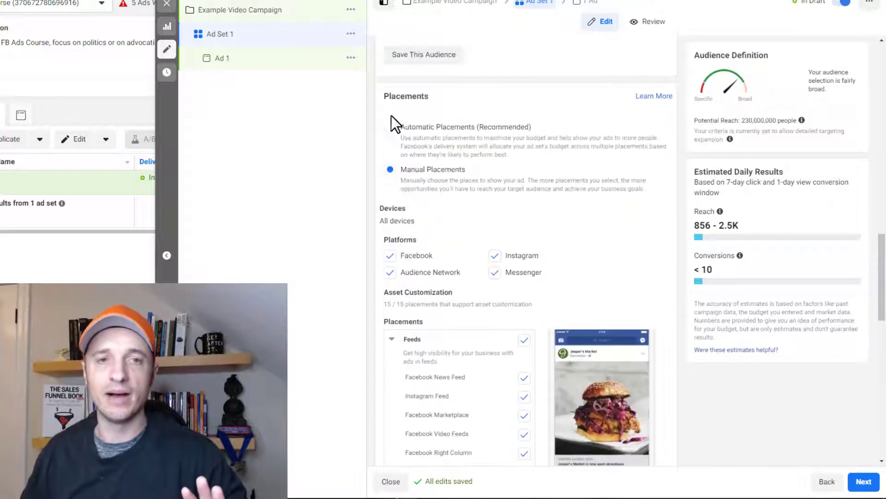
{"action": "left_click", "coordinate": [393, 128]}
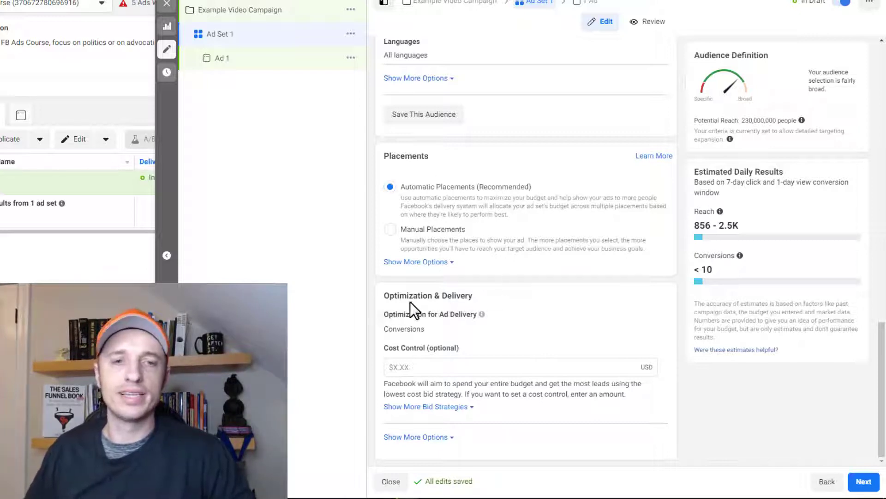
{"action": "left_click", "coordinate": [256, 63]}
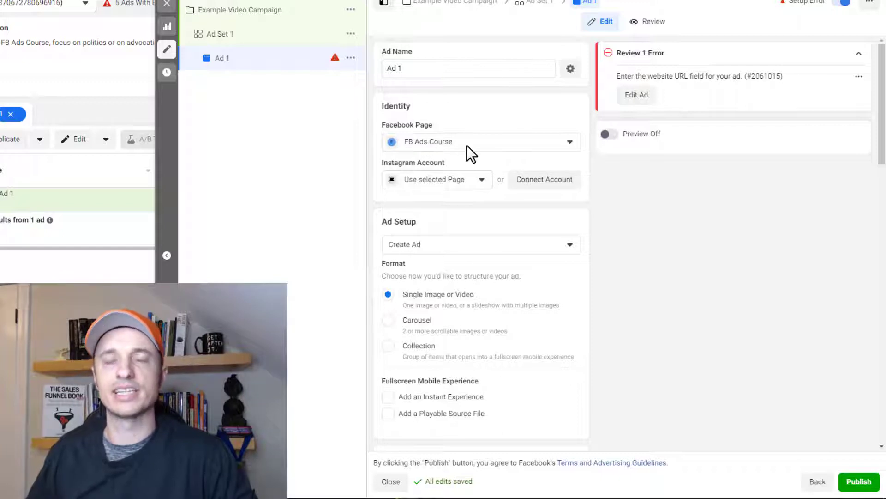
Step: Keep Ad 1's Instagram account on Use selected Page and reach the Ad Creative section
{"action": "left_click", "coordinate": [459, 184]}
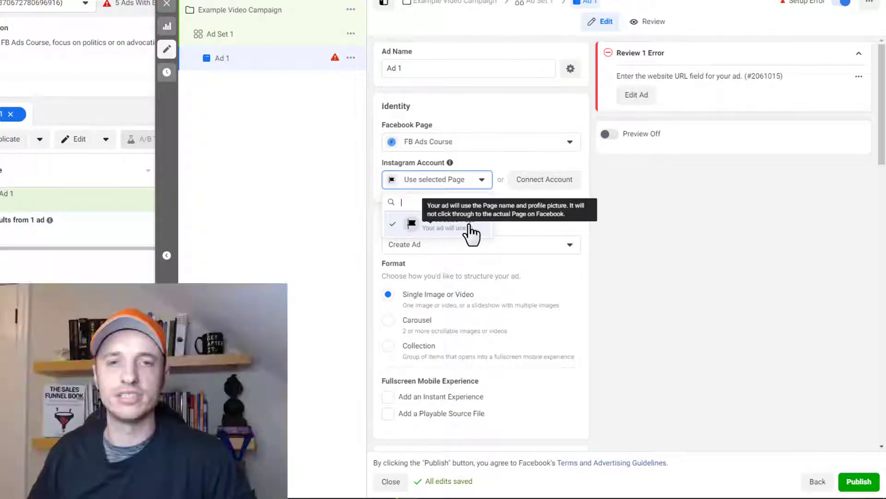
{"action": "left_click", "coordinate": [468, 226]}
{"action": "scroll", "coordinate": [483, 210], "scroll_direction": "down", "scroll_amount": 3}
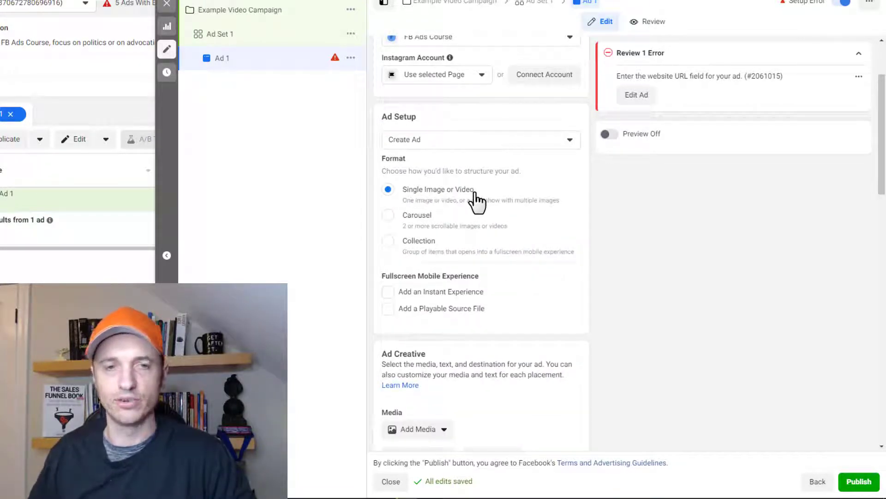
{"action": "scroll", "coordinate": [480, 208], "scroll_direction": "down", "scroll_amount": 5}
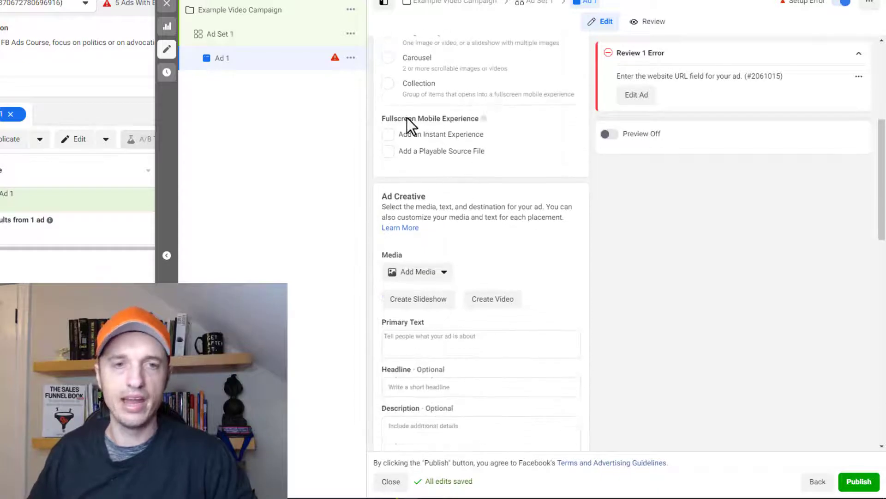
{"action": "scroll", "coordinate": [479, 129], "scroll_direction": "down", "scroll_amount": 1}
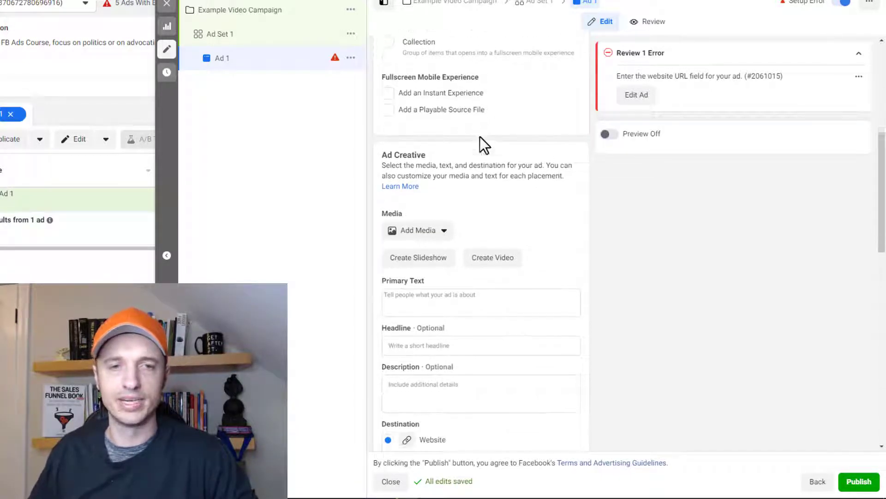
{"action": "scroll", "coordinate": [471, 134], "scroll_direction": "down", "scroll_amount": 1}
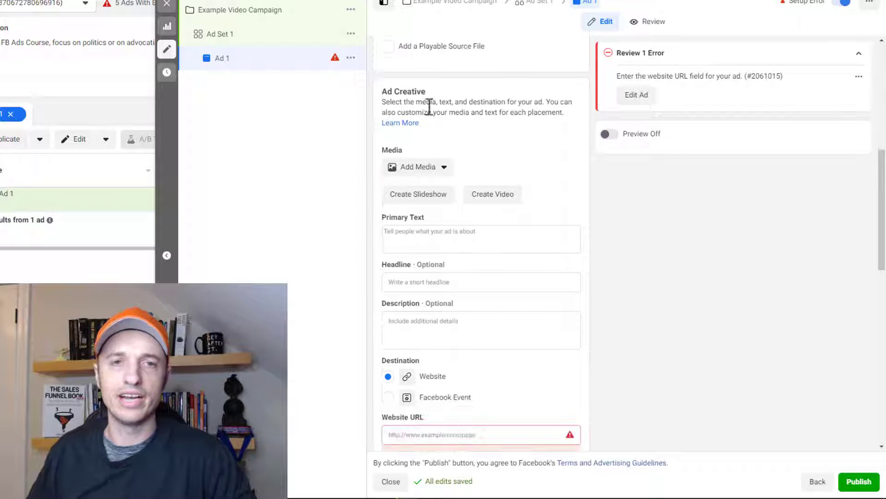
{"action": "scroll", "coordinate": [429, 106], "scroll_direction": "up", "scroll_amount": 1}
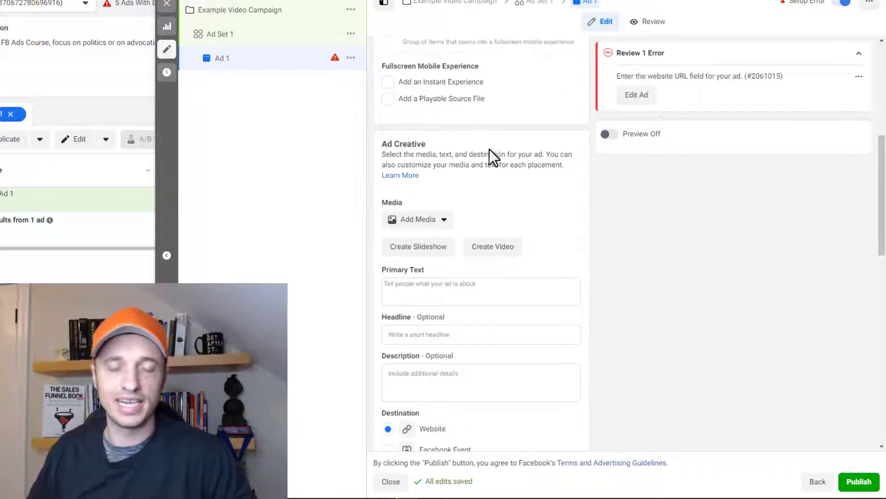
{"action": "scroll", "coordinate": [490, 149], "scroll_direction": "down", "scroll_amount": 1}
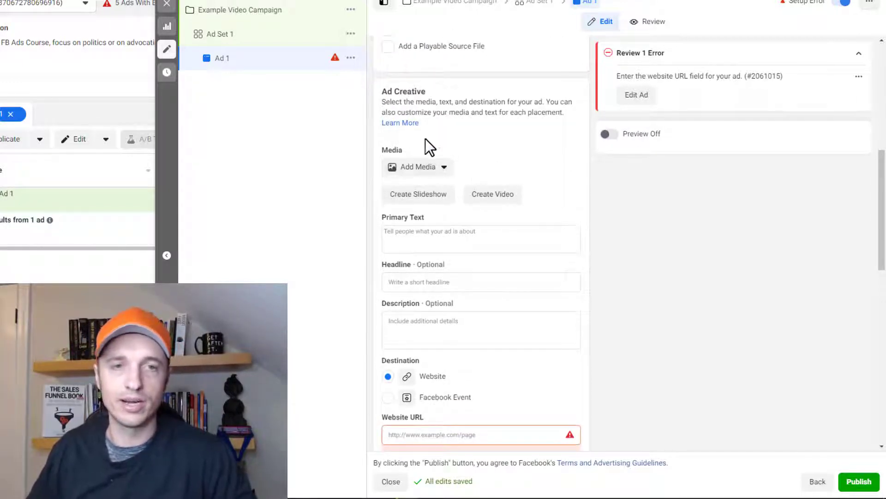
Step: Upload the 4:29, 1920×1080 .mp4 video about avoiding an account ban as Ad 1's media
{"action": "scroll", "coordinate": [426, 138], "scroll_direction": "down", "scroll_amount": 1}
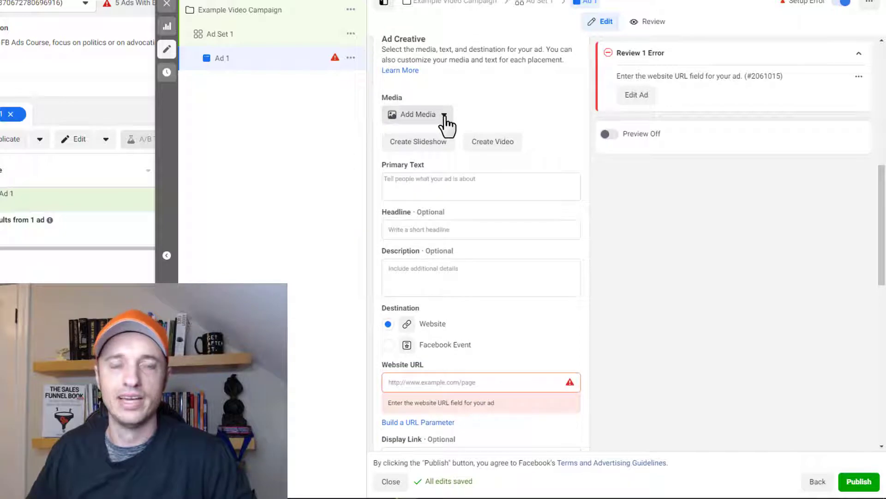
{"action": "left_click", "coordinate": [444, 115]}
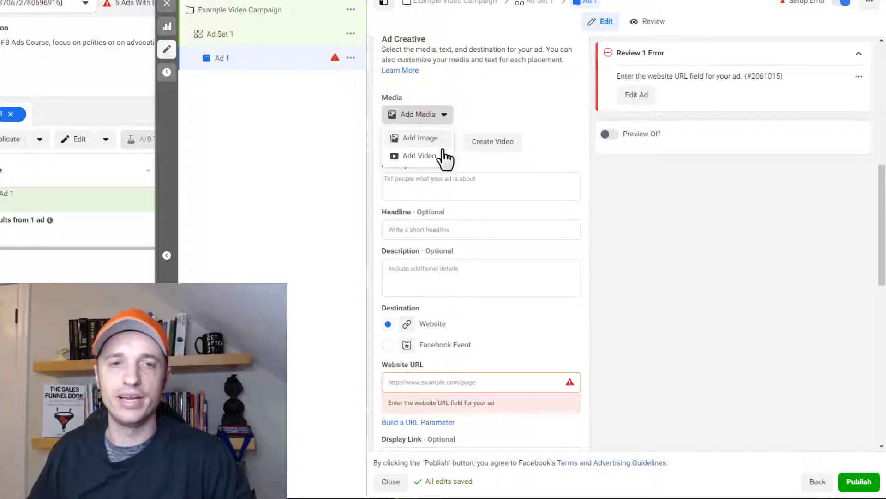
{"action": "left_click", "coordinate": [424, 157]}
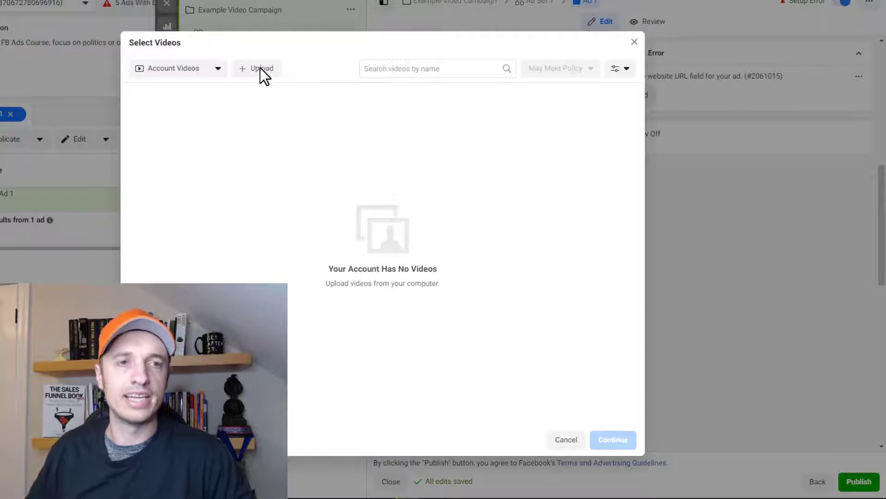
{"action": "left_click", "coordinate": [260, 70]}
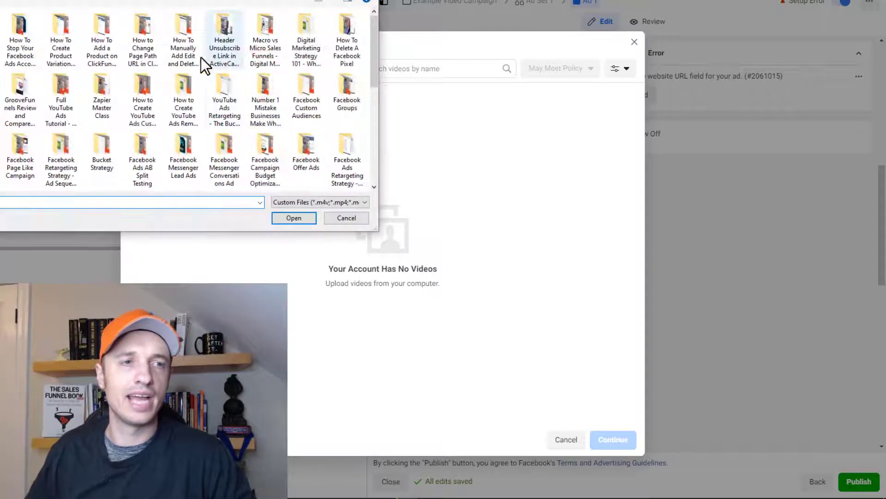
{"action": "double_click", "coordinate": [17, 48]}
{"action": "left_click", "coordinate": [17, 57]}
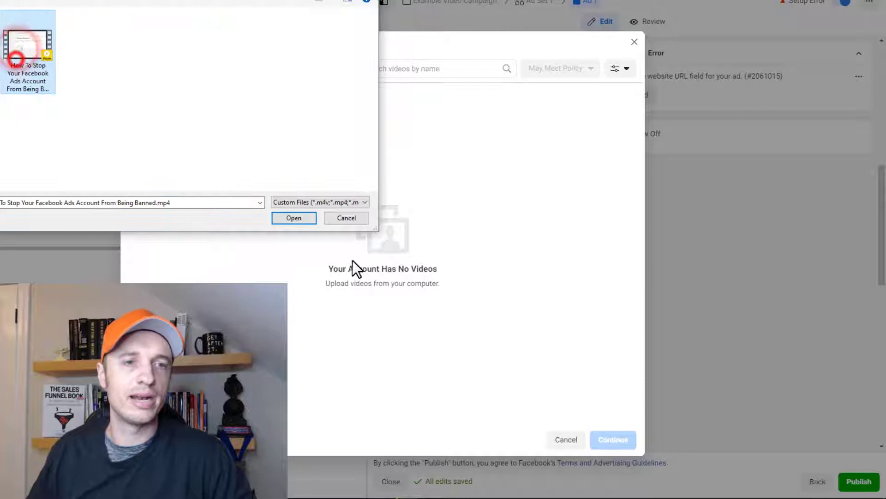
{"action": "left_click", "coordinate": [290, 219]}
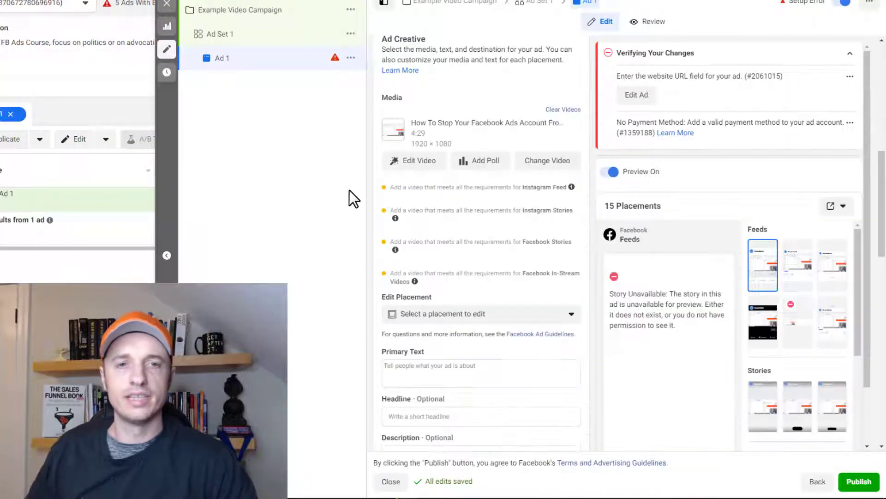
Step: Check the video requirement info behind each placement warning
{"action": "scroll", "coordinate": [422, 178], "scroll_direction": "down", "scroll_amount": 1}
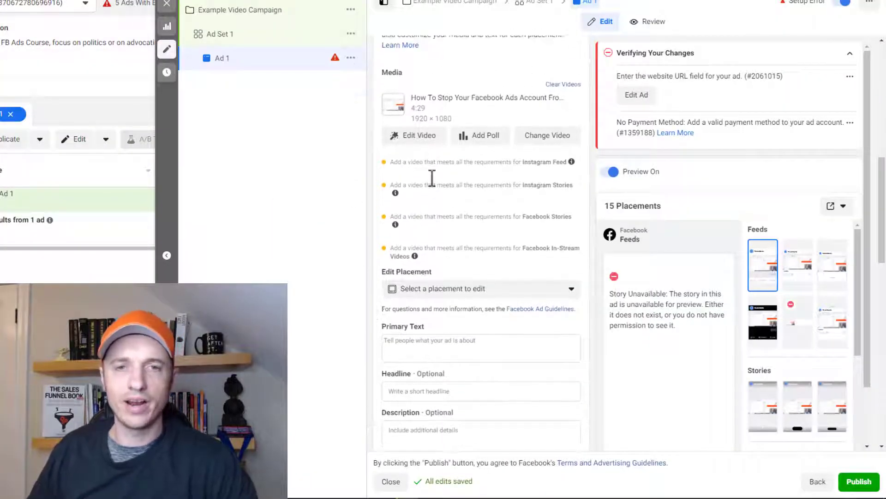
{"action": "scroll", "coordinate": [432, 178], "scroll_direction": "up", "scroll_amount": 1}
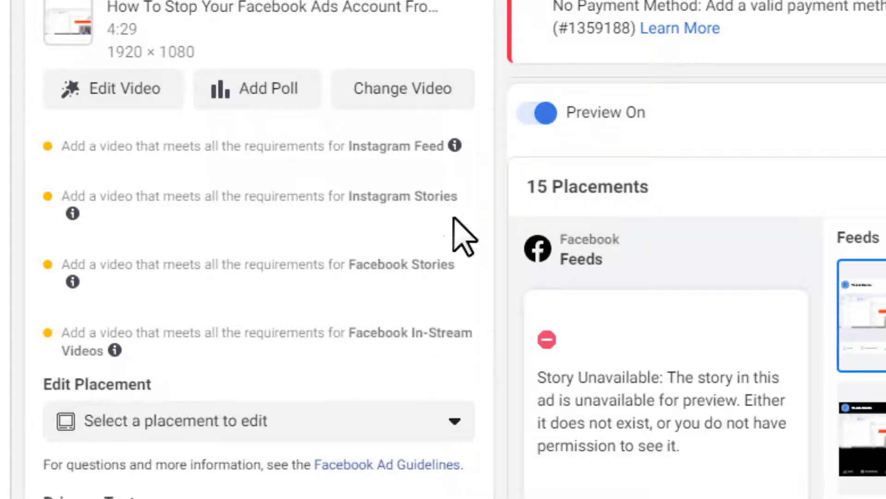
{"action": "mouse_move", "coordinate": [453, 149]}
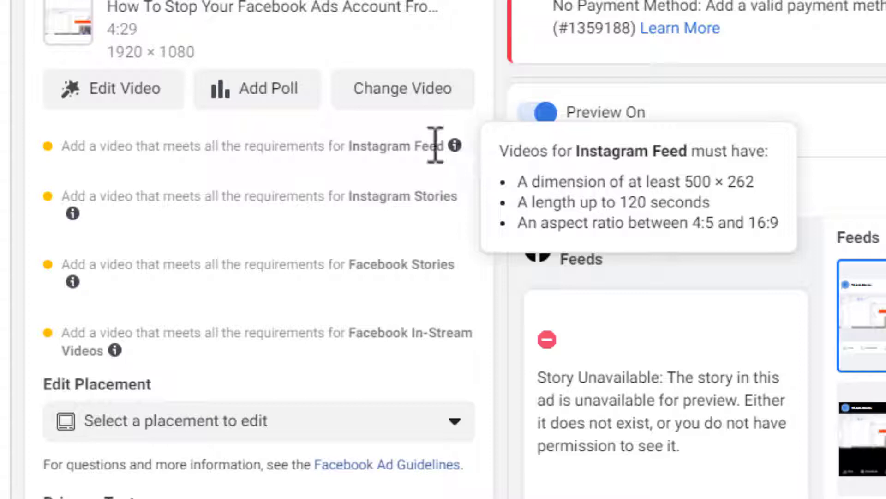
{"action": "mouse_move", "coordinate": [73, 213]}
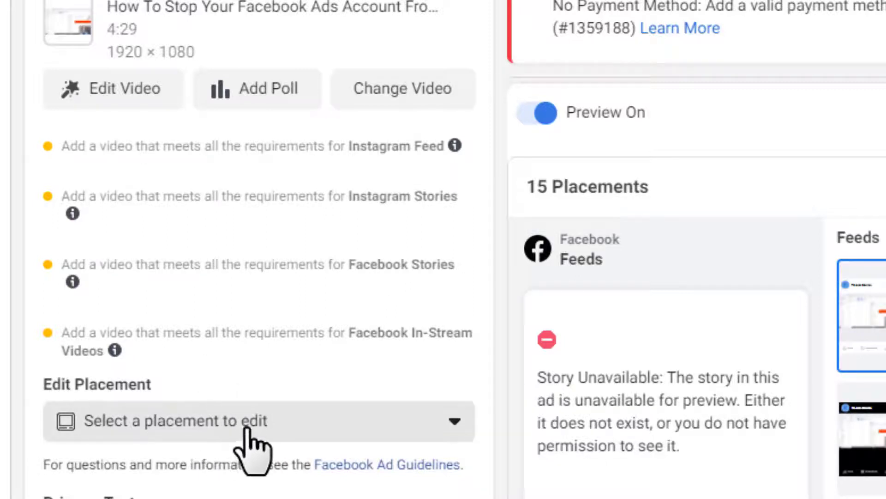
{"action": "left_click_drag", "start_coordinate": [357, 145], "coordinate": [456, 149]}
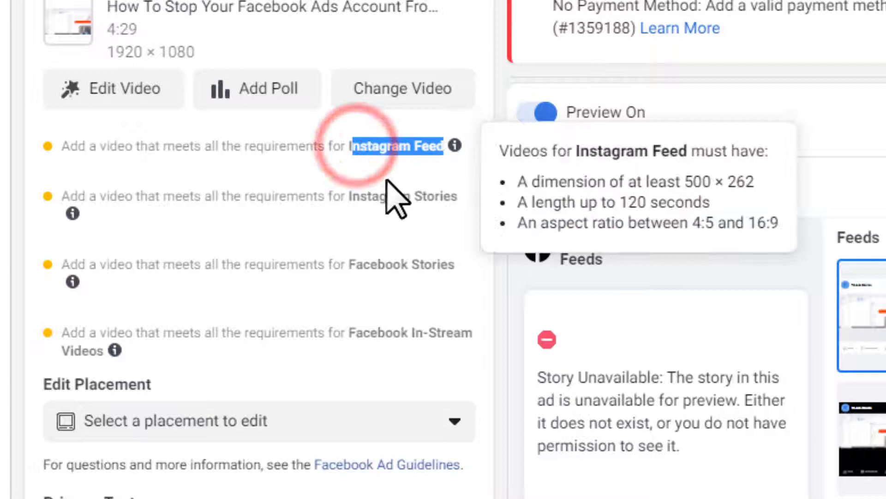
{"action": "scroll", "coordinate": [353, 415], "scroll_direction": "down", "scroll_amount": 1}
Step: Trim the Instagram Feed placement's video to 00:00.00–02:01.49, about 121.5 seconds
{"action": "left_click", "coordinate": [351, 371]}
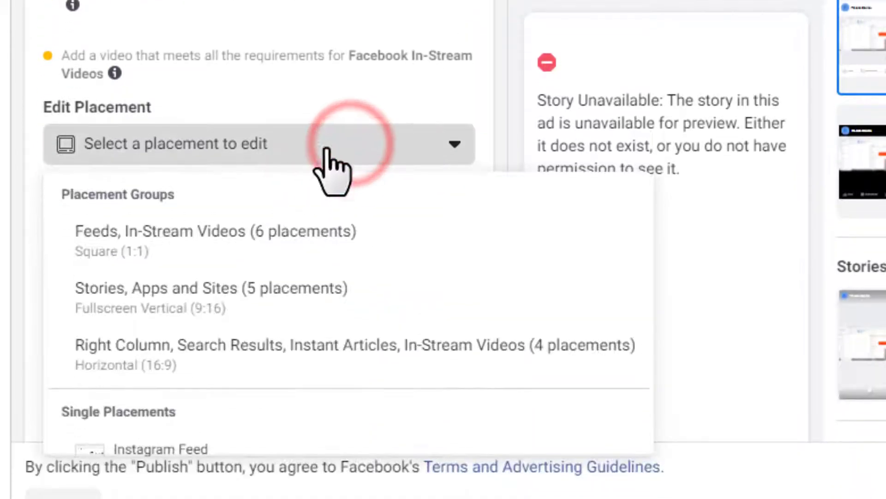
{"action": "scroll", "coordinate": [330, 396], "scroll_direction": "down", "scroll_amount": 2}
{"action": "scroll", "coordinate": [322, 173], "scroll_direction": "down", "scroll_amount": 5}
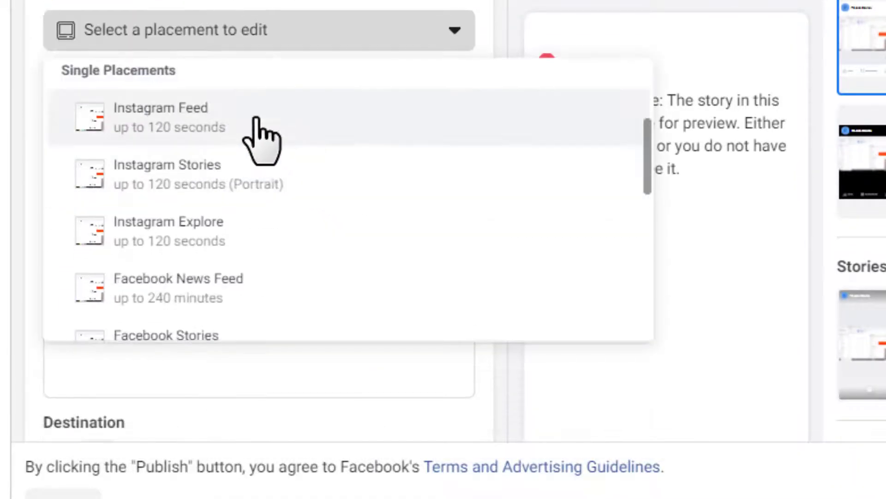
{"action": "left_click", "coordinate": [185, 129]}
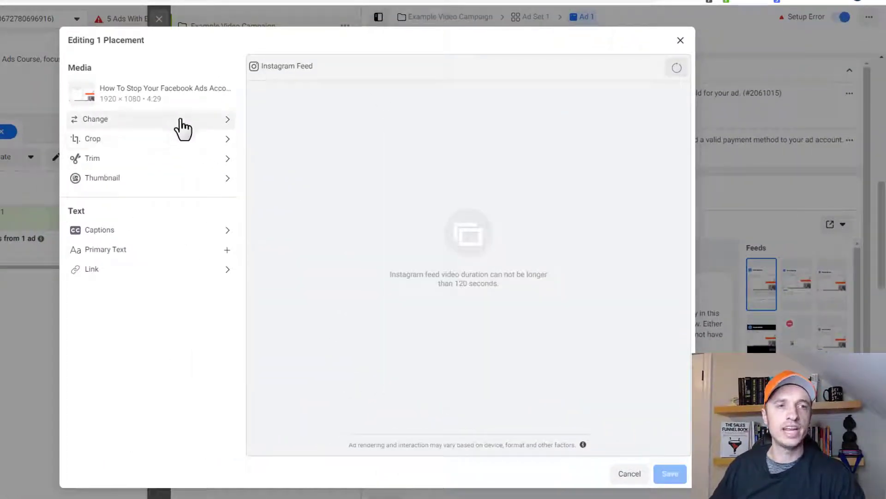
{"action": "left_click", "coordinate": [180, 119]}
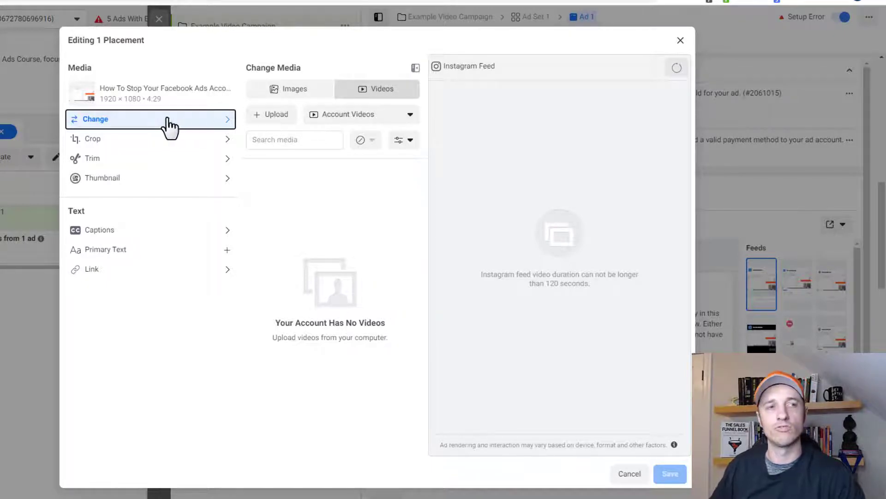
{"action": "left_click", "coordinate": [157, 158]}
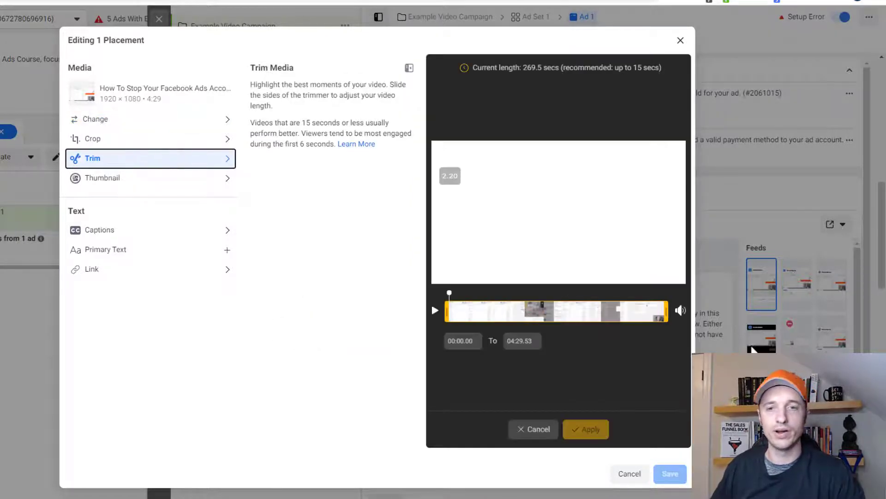
{"action": "left_click_drag", "start_coordinate": [664, 313], "coordinate": [548, 312]}
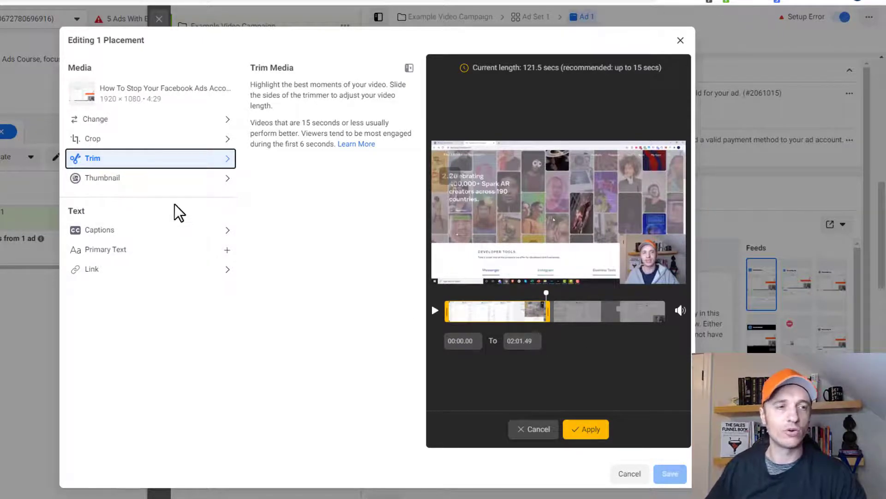
Step: Set the Instagram Feed thumbnail manually to the Create an App frame, then open rev.com in a new tab
{"action": "left_click", "coordinate": [165, 183]}
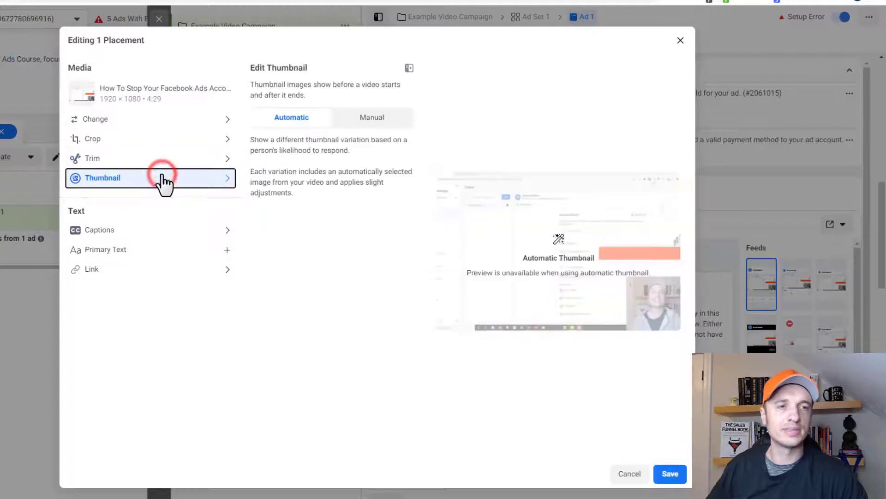
{"action": "left_click", "coordinate": [369, 121]}
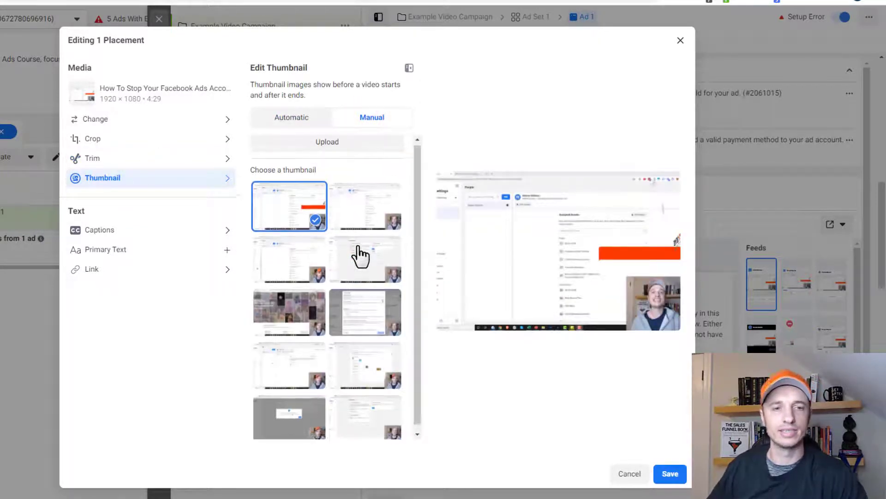
{"action": "scroll", "coordinate": [358, 253], "scroll_direction": "down", "scroll_amount": 1}
{"action": "left_click", "coordinate": [390, 308]}
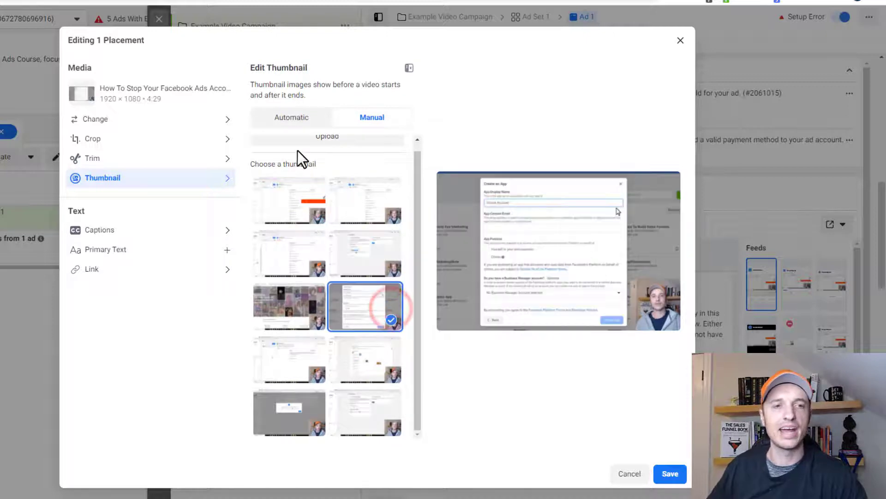
{"action": "scroll", "coordinate": [309, 167], "scroll_direction": "up", "scroll_amount": 1}
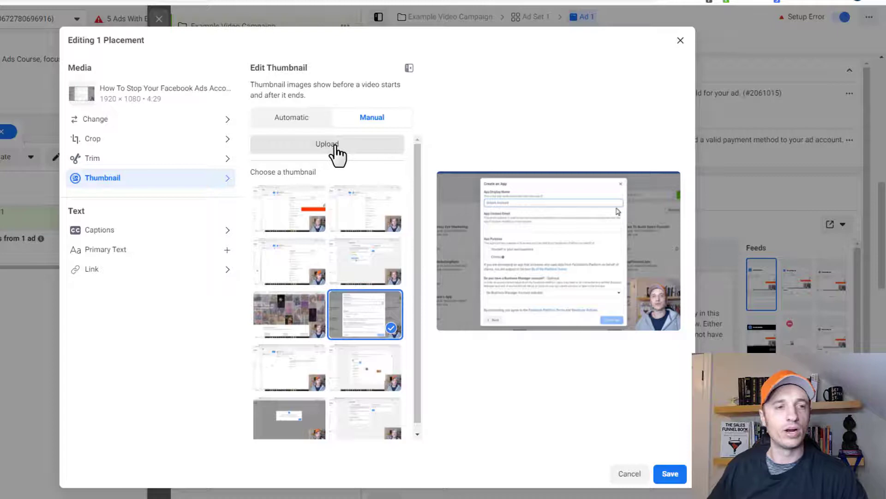
{"action": "left_click", "coordinate": [154, 231]}
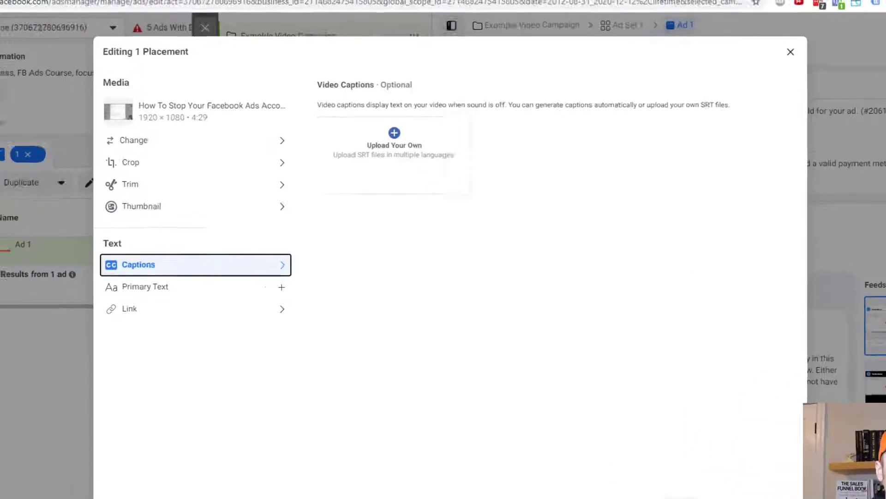
{"action": "left_click", "coordinate": [129, 9]}
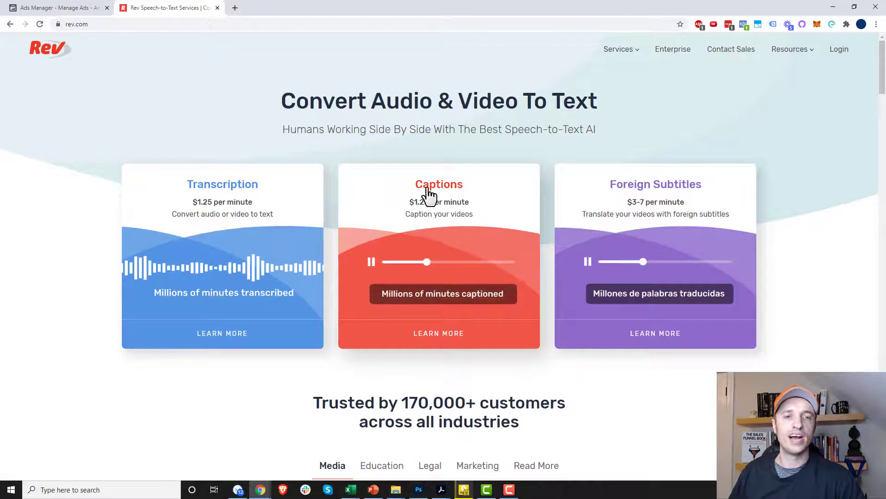
Step: Switch back to the Ads Manager tab with its Video Captions SRT upload options
{"action": "left_click", "coordinate": [74, 7]}
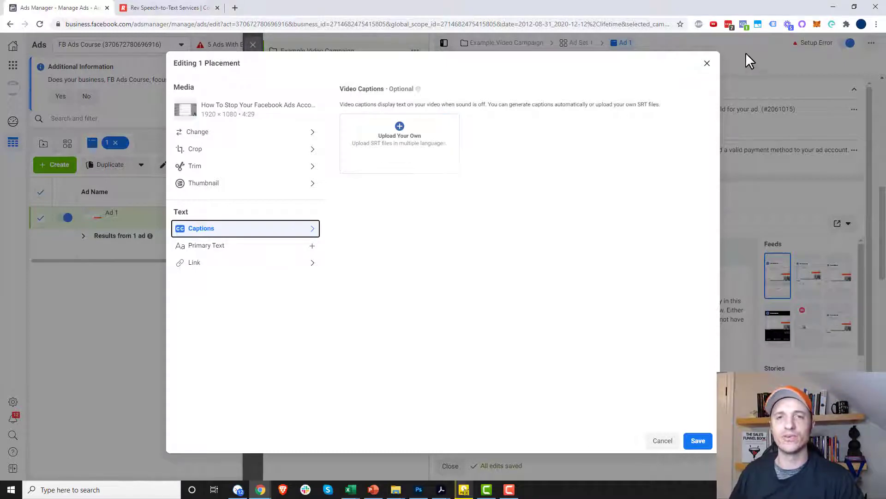
Step: Close the Editing 1 Placement dialog and return to Ad 1's Ad Creative section with the 4:29 video
{"action": "left_click", "coordinate": [706, 65]}
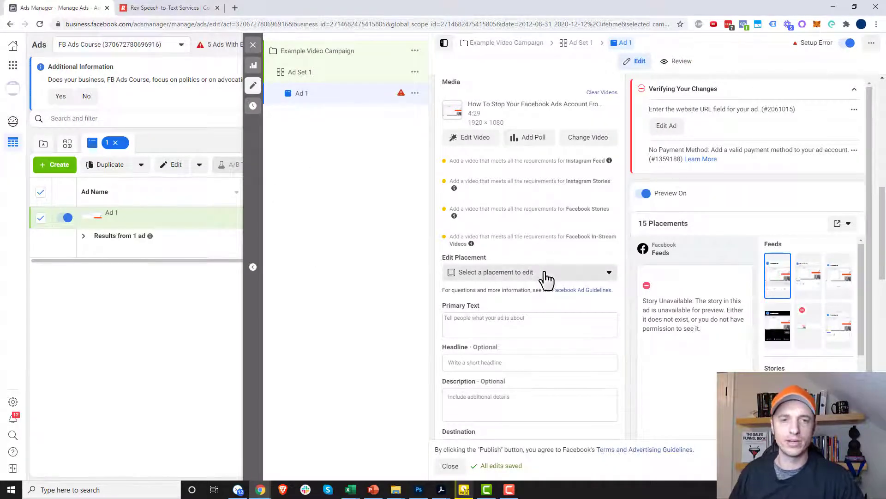
{"action": "scroll", "coordinate": [476, 258], "scroll_direction": "up", "scroll_amount": 1}
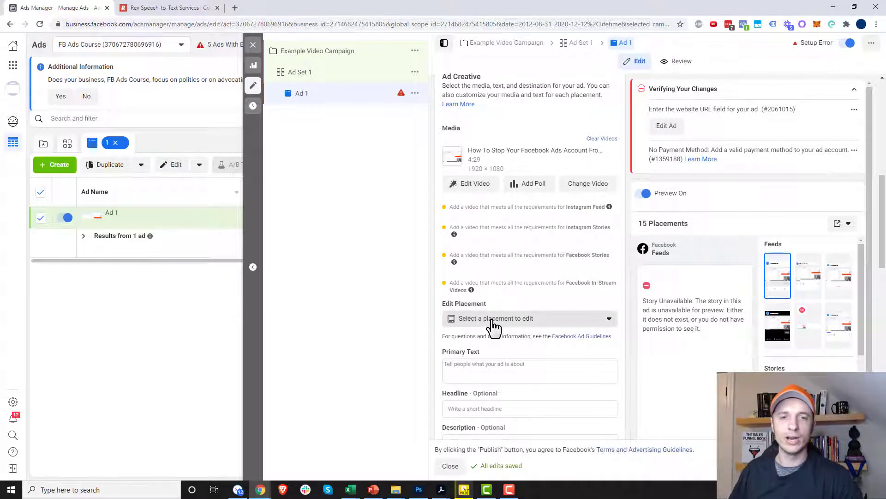
{"action": "mouse_move", "coordinate": [609, 207]}
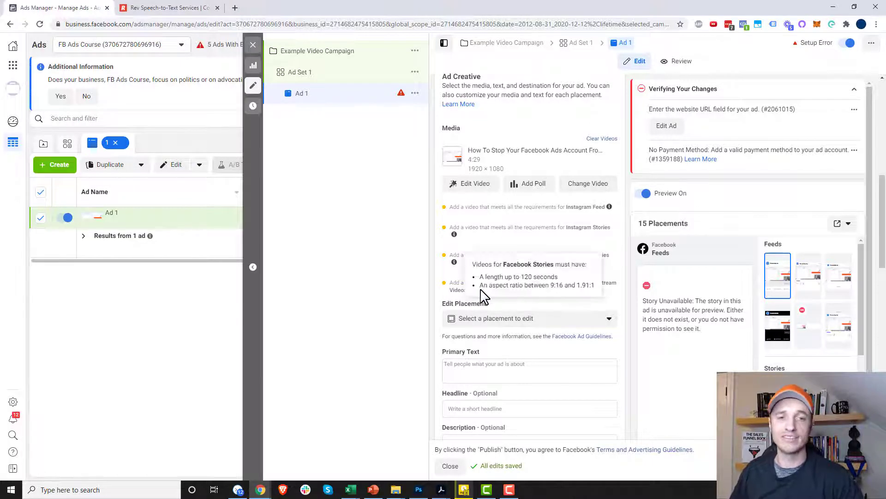
{"action": "mouse_move", "coordinate": [455, 234]}
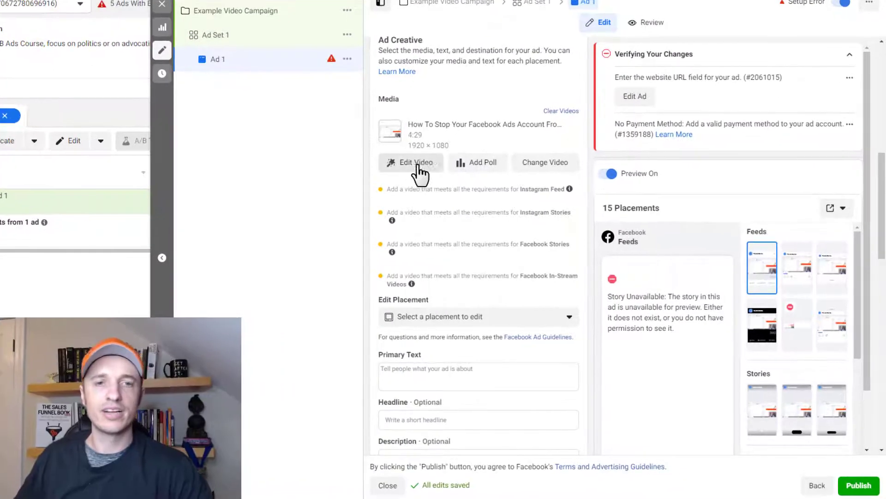
{"action": "left_click", "coordinate": [418, 172]}
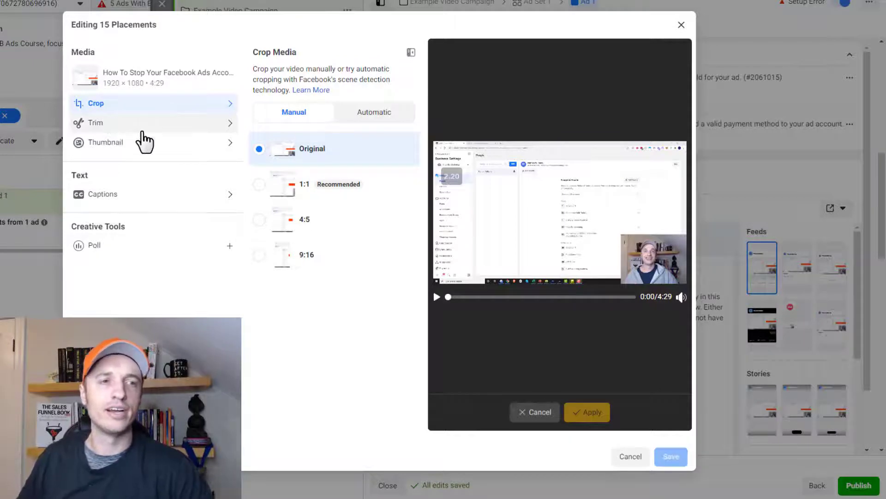
{"action": "left_click", "coordinate": [143, 196]}
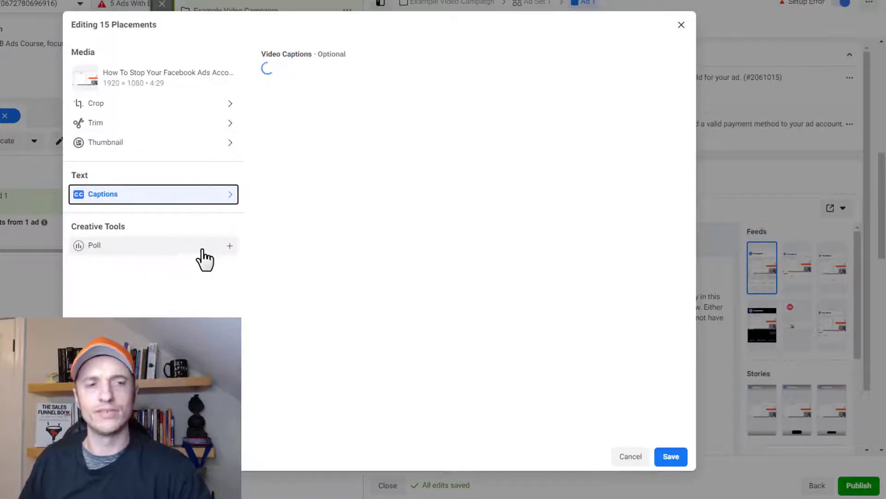
{"action": "left_click", "coordinate": [676, 458]}
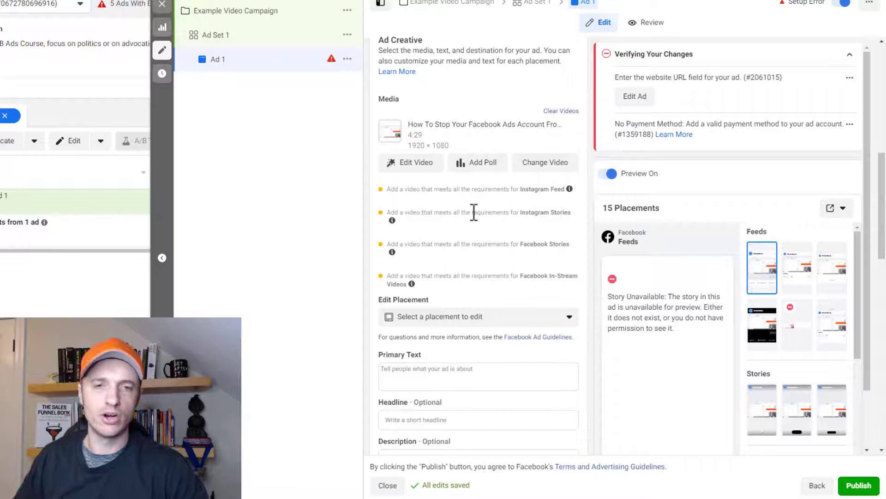
Step: Try the primary text, headline and description fields, and preview the Marketplace and Facebook feed placements
{"action": "scroll", "coordinate": [467, 230], "scroll_direction": "down", "scroll_amount": 5}
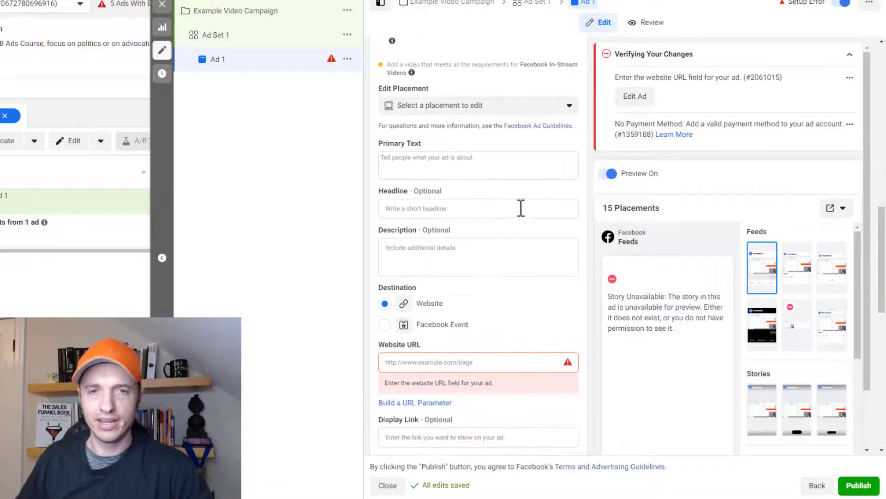
{"action": "left_click", "coordinate": [440, 166]}
{"action": "left_click", "coordinate": [440, 230]}
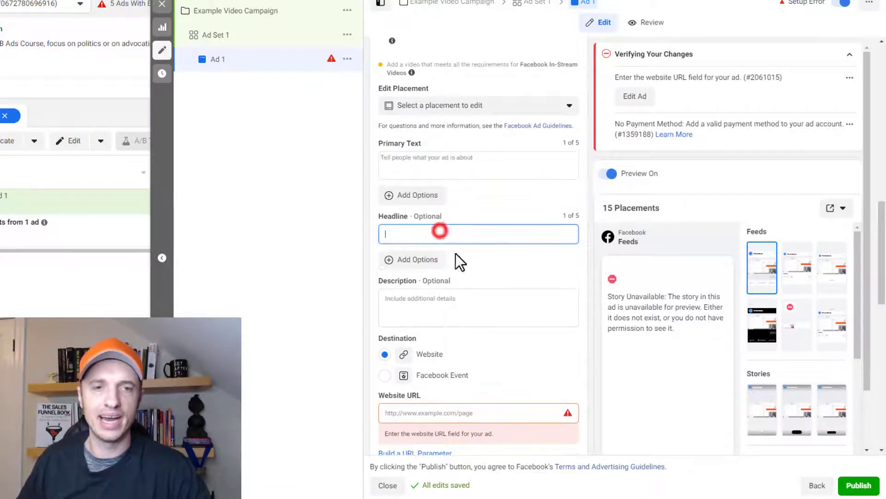
{"action": "left_click", "coordinate": [459, 298]}
{"action": "scroll", "coordinate": [459, 299], "scroll_direction": "down", "scroll_amount": 1}
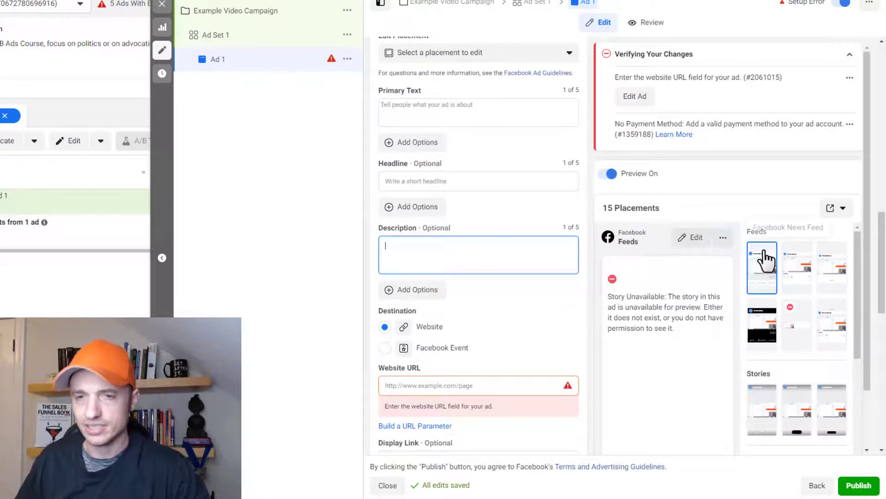
{"action": "scroll", "coordinate": [767, 261], "scroll_direction": "down", "scroll_amount": 2}
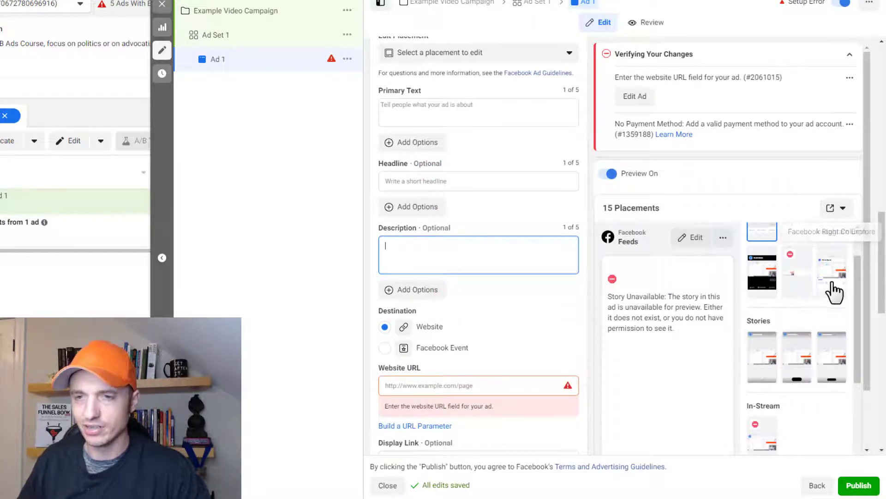
{"action": "scroll", "coordinate": [834, 291], "scroll_direction": "up", "scroll_amount": 2}
{"action": "left_click", "coordinate": [834, 276]}
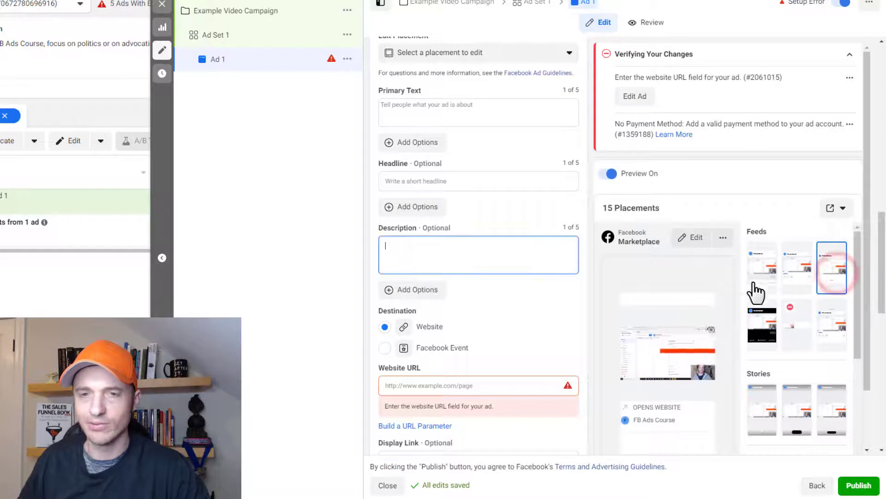
{"action": "left_click", "coordinate": [760, 270]}
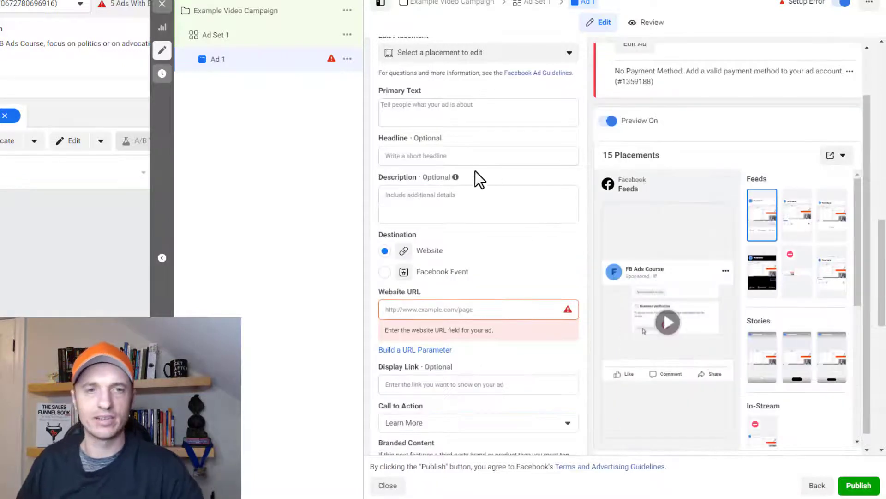
Step: Fill in the primary text as 'Primary Text' and the headline as 'Headline'
{"action": "left_click", "coordinate": [448, 107]}
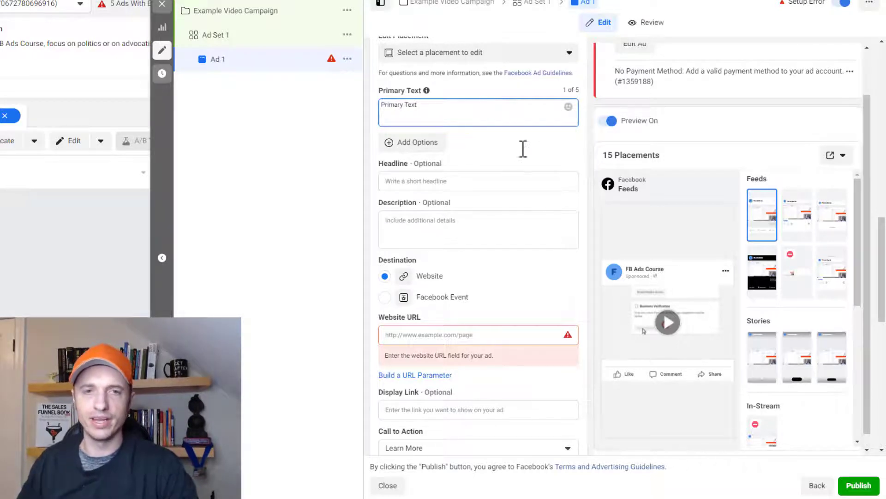
{"action": "left_click", "coordinate": [490, 171]}
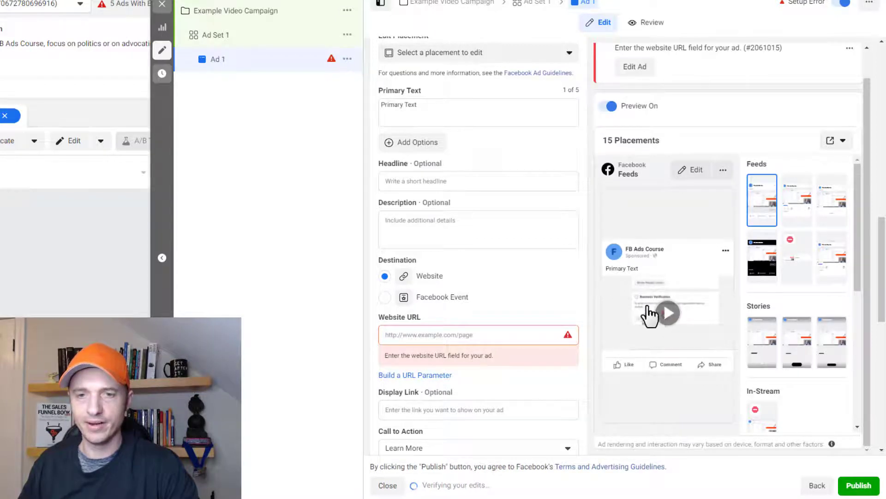
{"action": "left_click", "coordinate": [437, 182]}
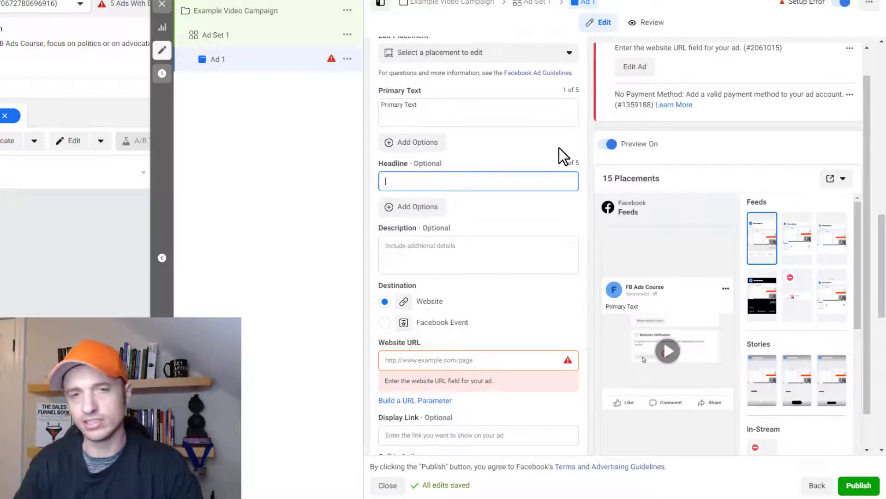
{"action": "type", "text": "Headlin"}
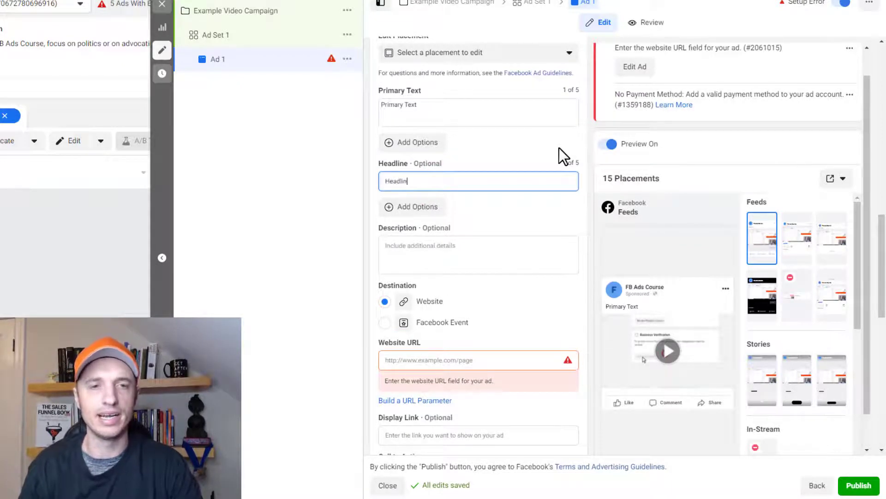
{"action": "type", "text": "e"}
Step: Enter the placeholder description text and save it
{"action": "left_click", "coordinate": [478, 242]}
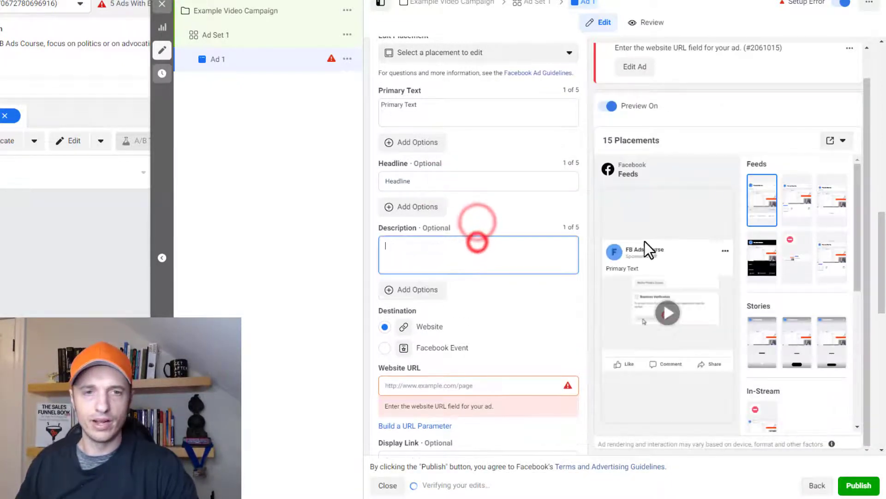
{"action": "scroll", "coordinate": [641, 247], "scroll_direction": "down", "scroll_amount": 2}
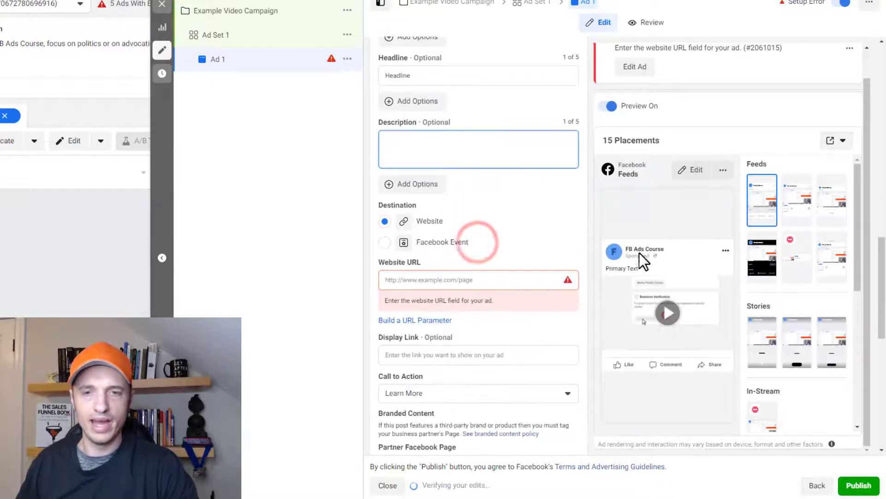
{"action": "left_click", "coordinate": [460, 155]}
{"action": "type", "text": "Description"}
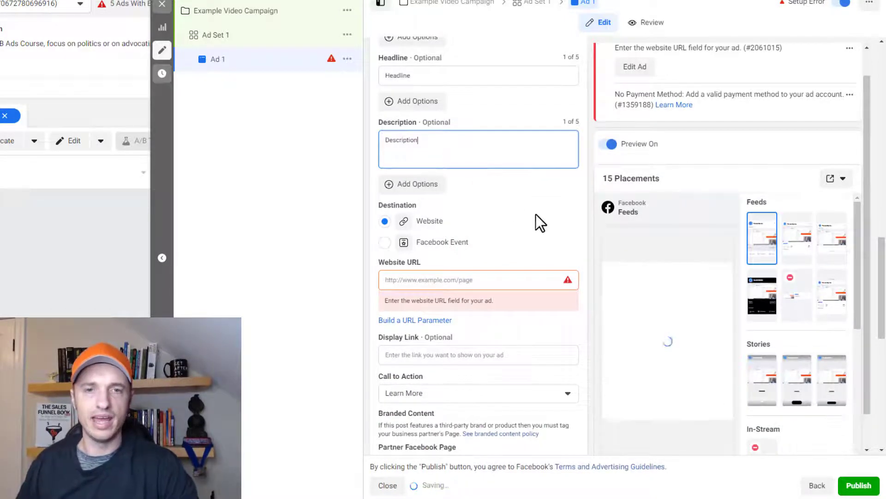
{"action": "left_click", "coordinate": [539, 213]}
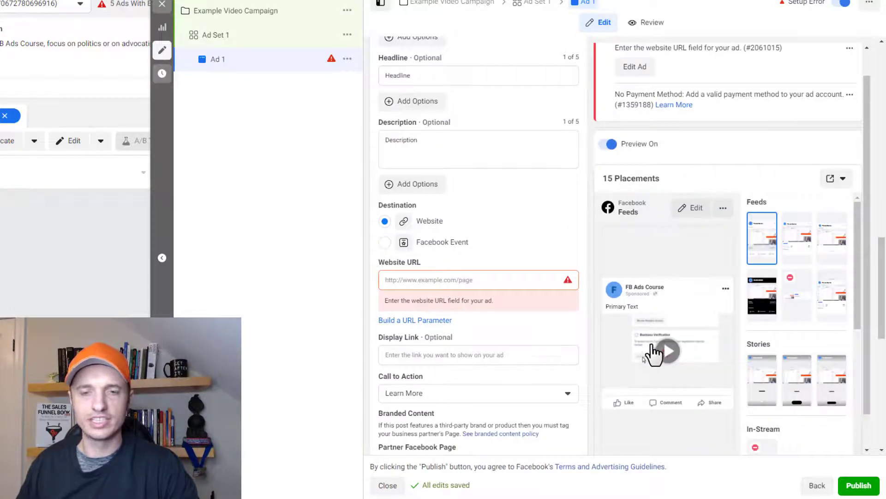
Step: Preview the ad in Instagram feed, Marketplace, Explore, Messenger Stories, Facebook Stories and Instant Articles
{"action": "scroll", "coordinate": [660, 341], "scroll_direction": "down", "scroll_amount": 3}
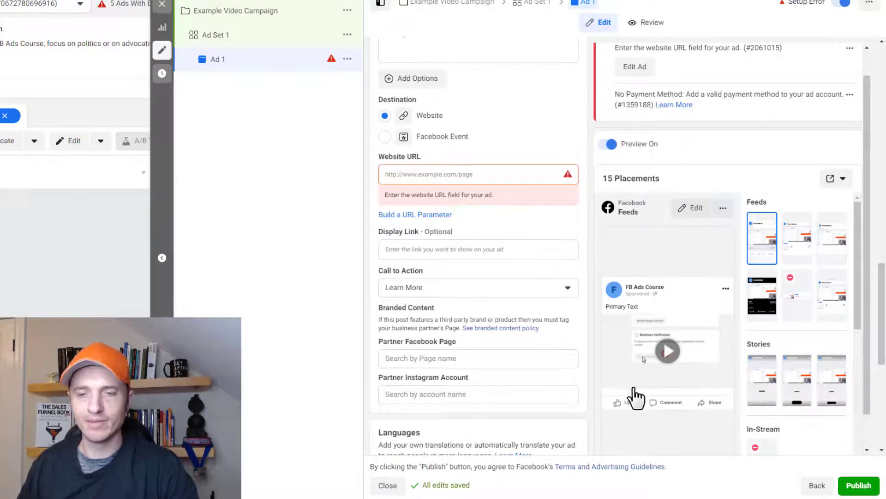
{"action": "left_click", "coordinate": [797, 247]}
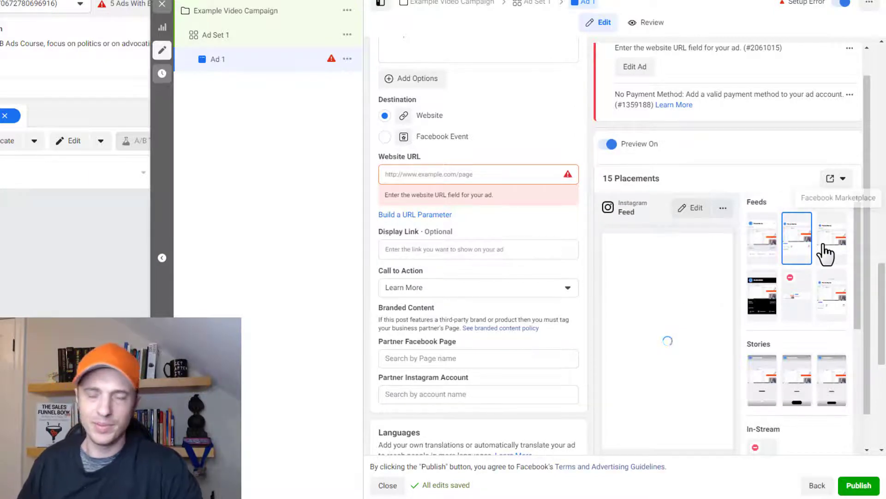
{"action": "left_click", "coordinate": [837, 249]}
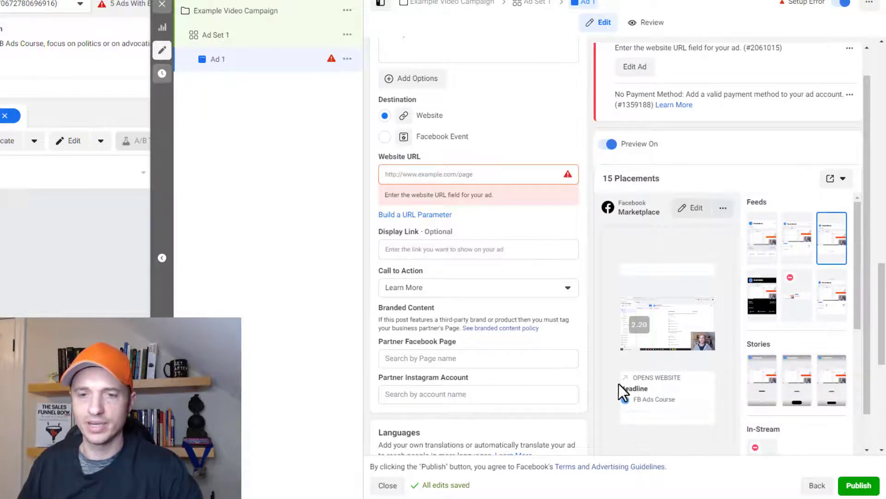
{"action": "left_click_drag", "start_coordinate": [622, 388], "coordinate": [666, 389]}
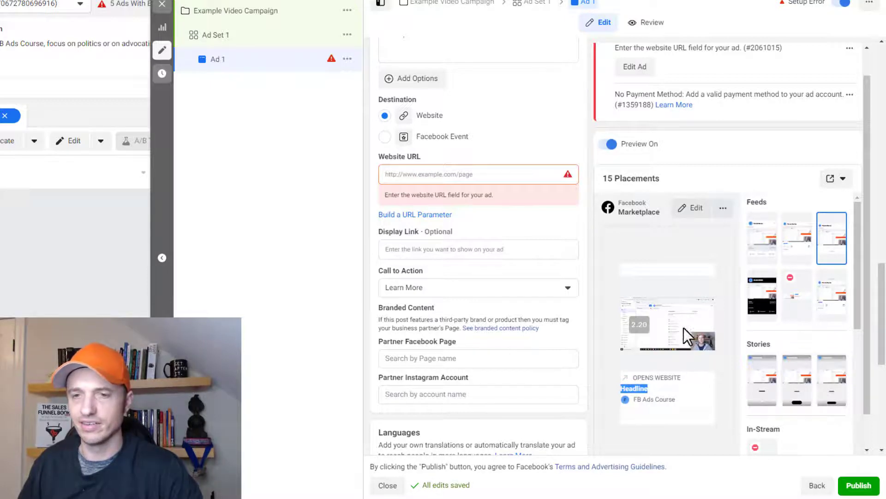
{"action": "left_click", "coordinate": [835, 299]}
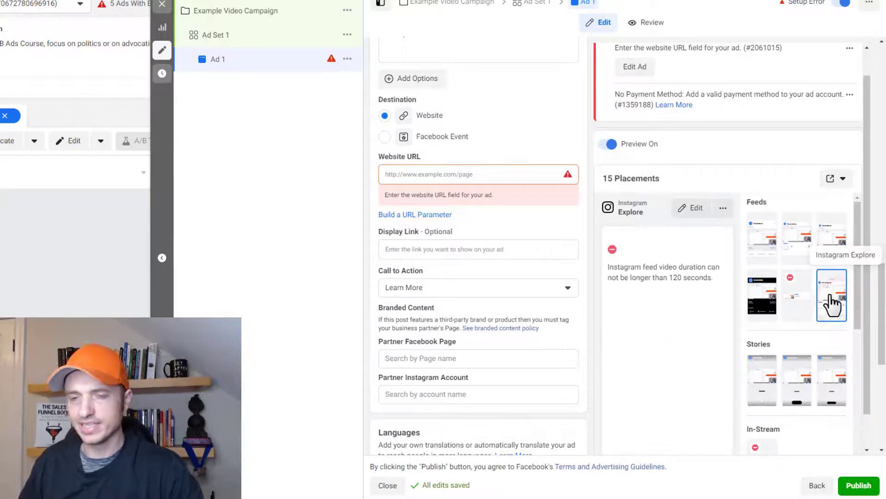
{"action": "scroll", "coordinate": [834, 300], "scroll_direction": "down", "scroll_amount": 2}
{"action": "left_click", "coordinate": [830, 287]}
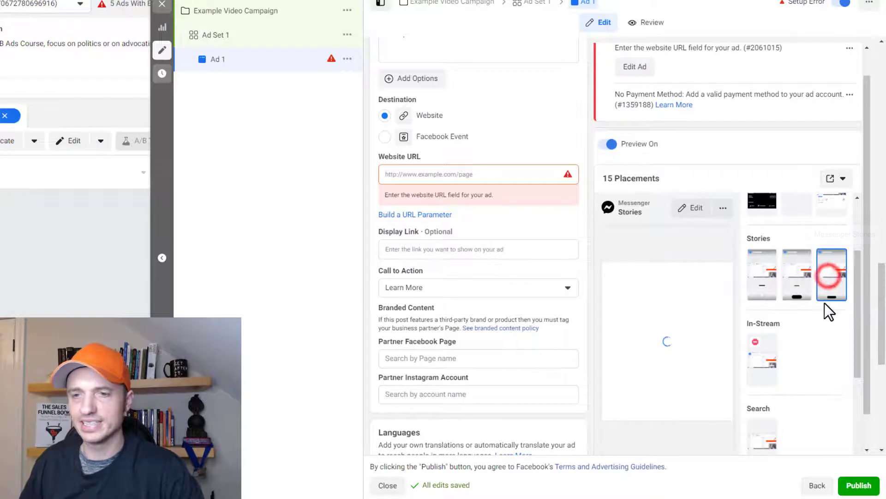
{"action": "left_click", "coordinate": [805, 277]}
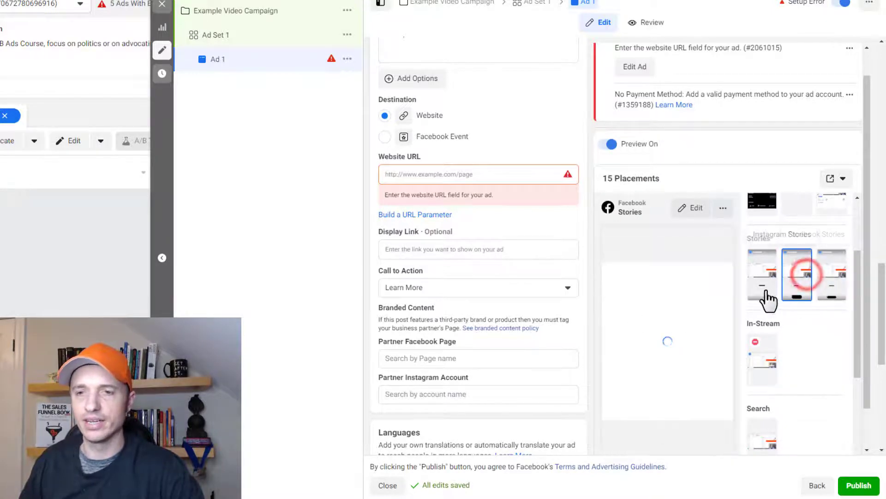
{"action": "scroll", "coordinate": [768, 314], "scroll_direction": "down", "scroll_amount": 3}
{"action": "left_click", "coordinate": [776, 353]}
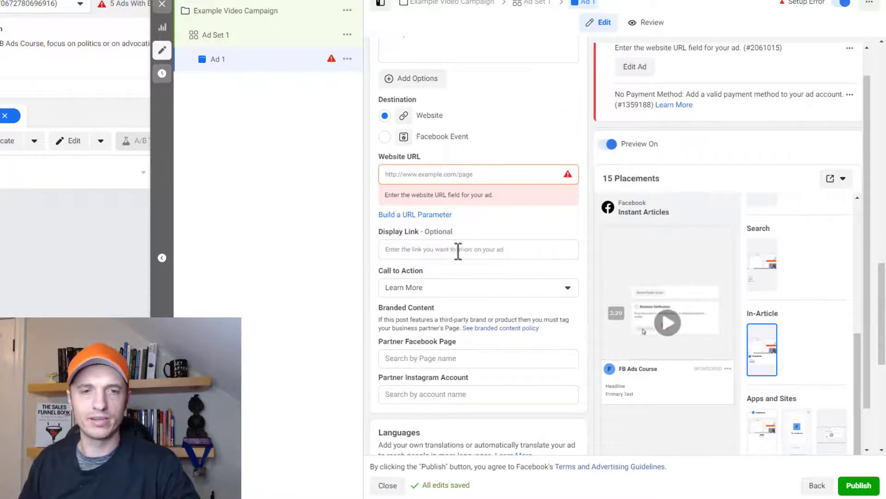
{"action": "left_click", "coordinate": [436, 174]}
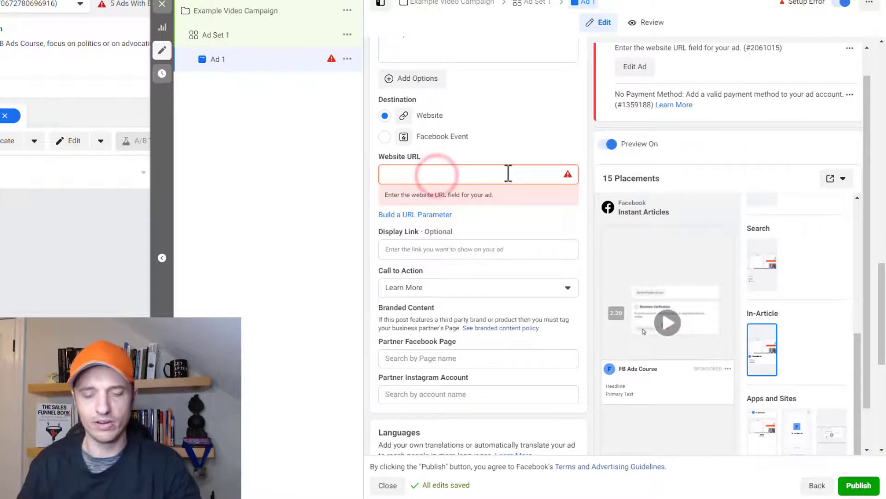
{"action": "type", "text": "https://www.crazyeyemarketing.com"}
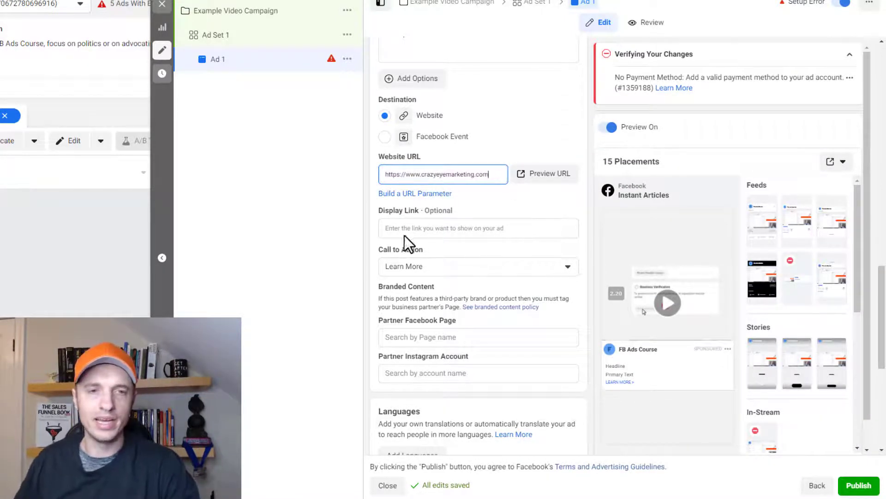
{"action": "left_click", "coordinate": [461, 228]}
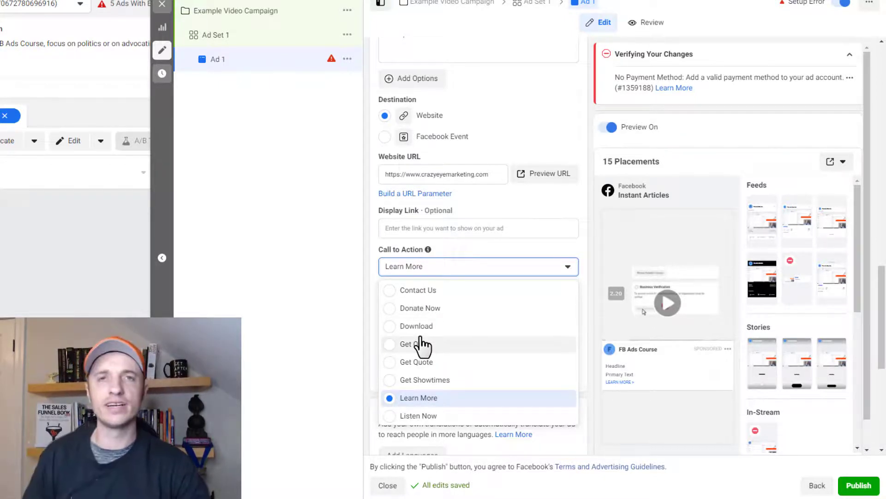
{"action": "left_click", "coordinate": [429, 405]}
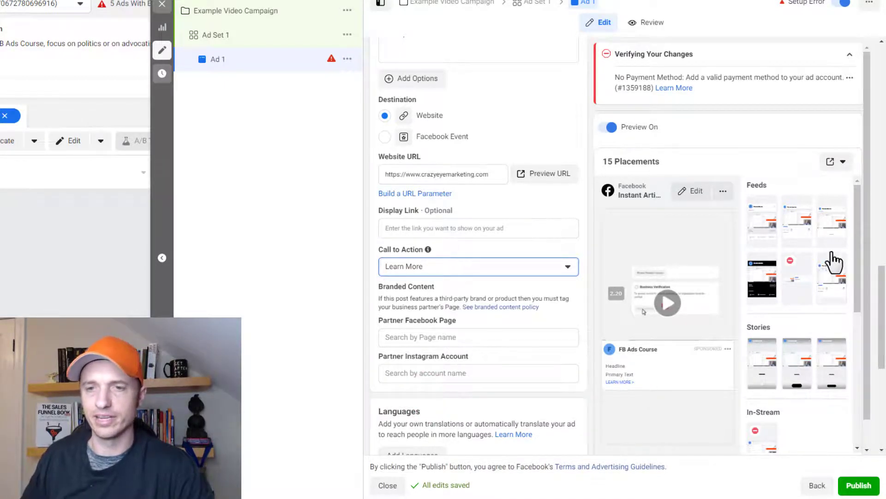
{"action": "left_click", "coordinate": [762, 222]}
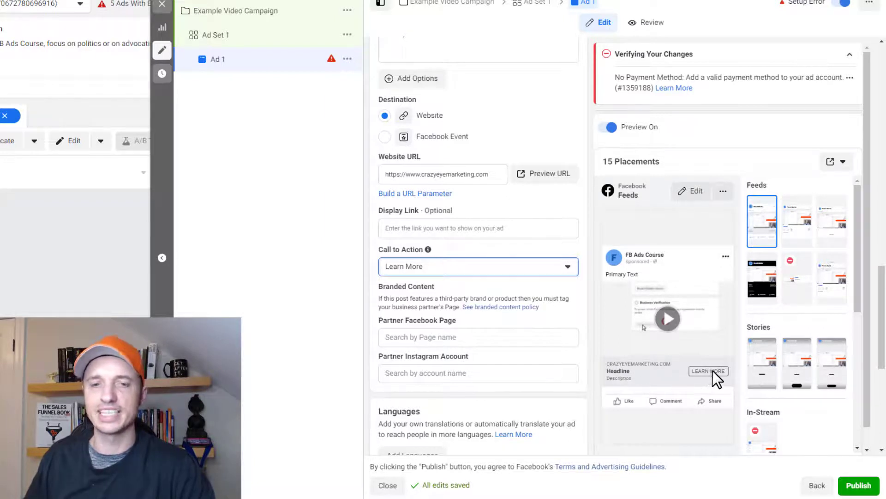
{"action": "scroll", "coordinate": [522, 264], "scroll_direction": "down", "scroll_amount": 1}
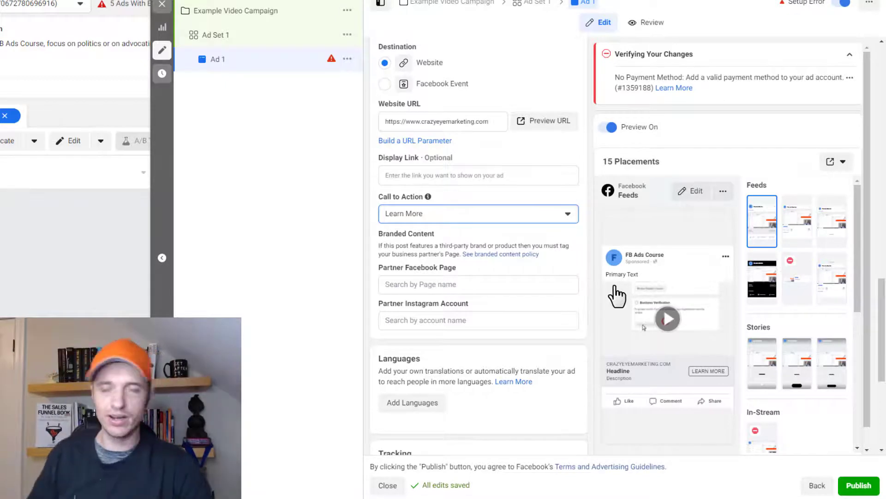
{"action": "scroll", "coordinate": [586, 289], "scroll_direction": "down", "scroll_amount": 4}
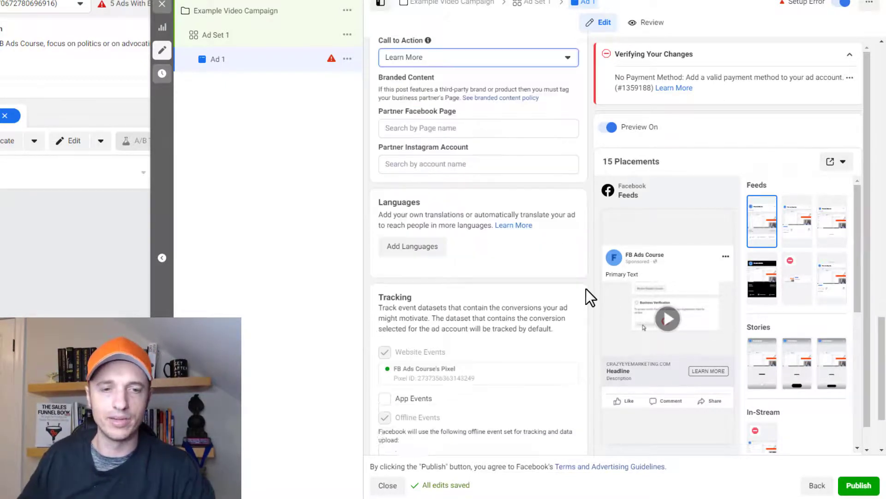
{"action": "scroll", "coordinate": [511, 316], "scroll_direction": "down", "scroll_amount": 1}
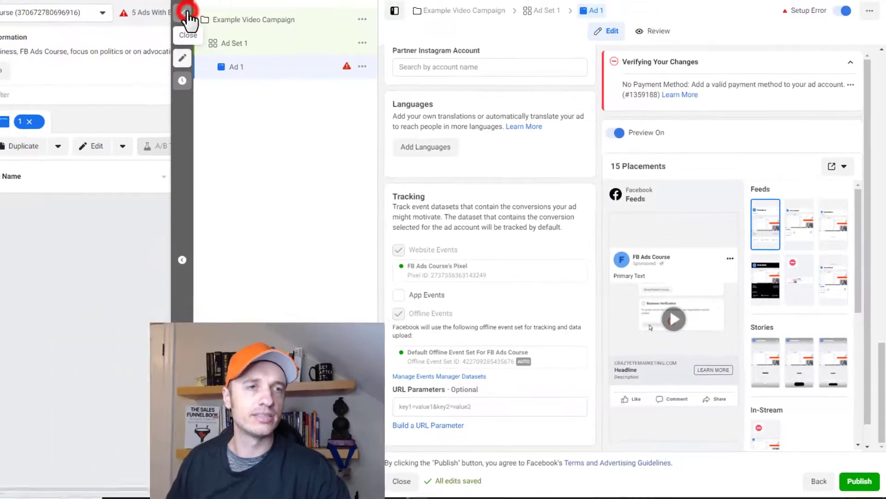
Step: Close the ad editor, go to Business Tools > Audiences, and start a new Custom Audience
{"action": "left_click", "coordinate": [165, 5]}
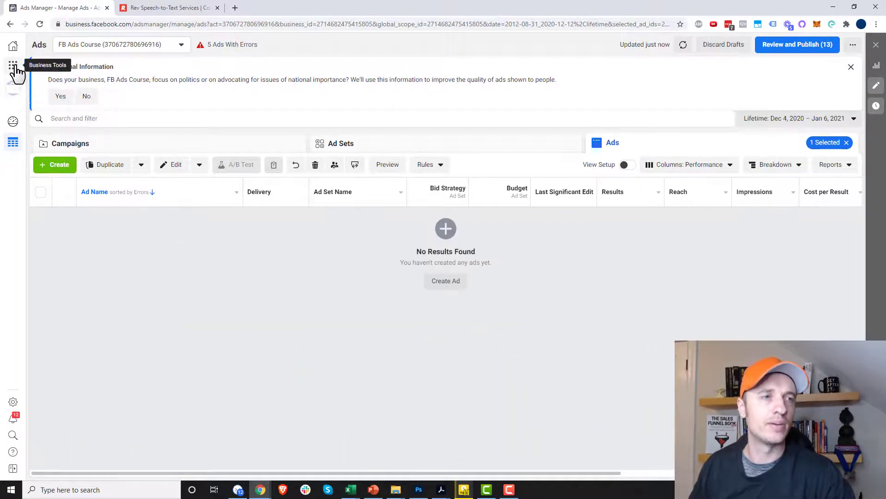
{"action": "left_click", "coordinate": [14, 66]}
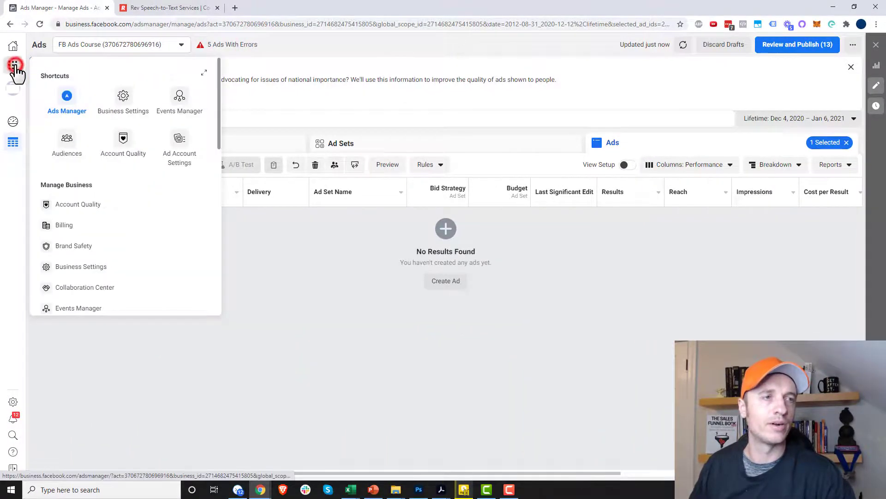
{"action": "left_click", "coordinate": [67, 143]}
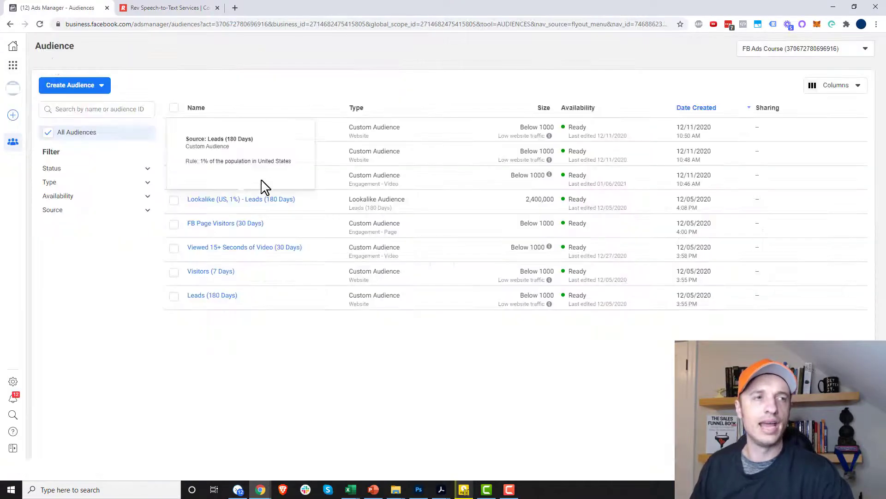
{"action": "left_click", "coordinate": [92, 86]}
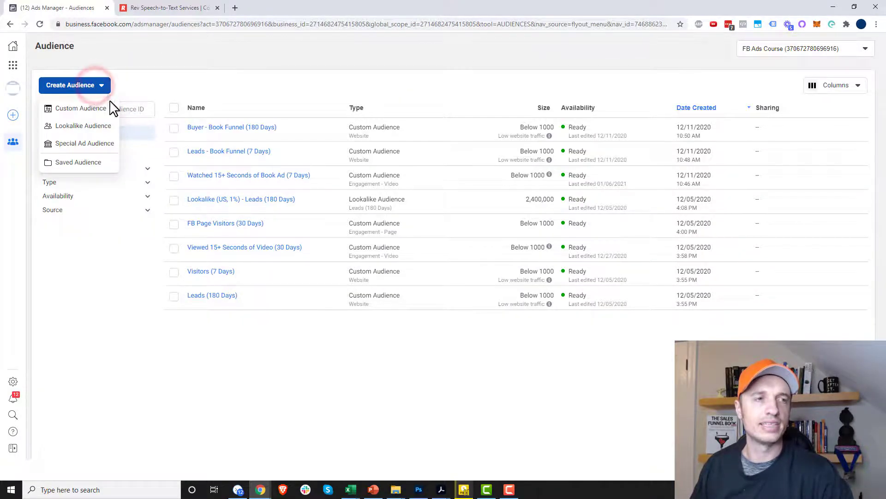
{"action": "left_click", "coordinate": [91, 109]}
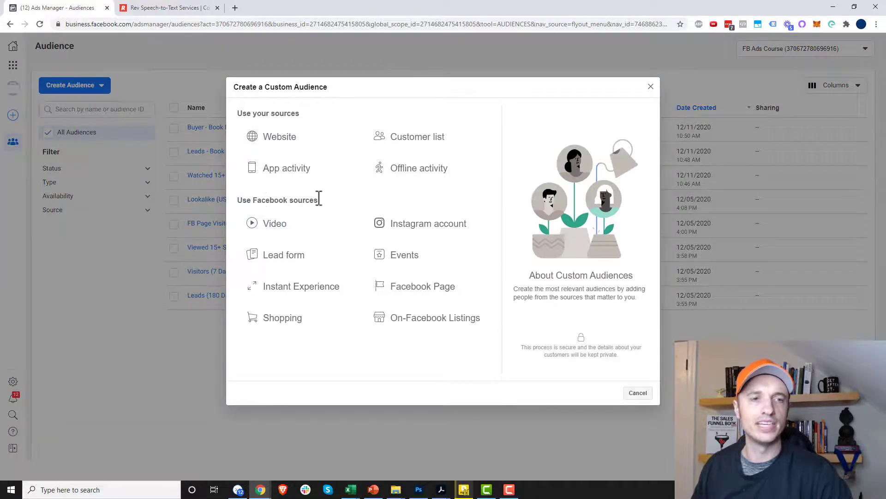
Step: Choose Video as the audience source with ThruPlay (15+ seconds) viewers as the engagement
{"action": "left_click", "coordinate": [276, 230]}
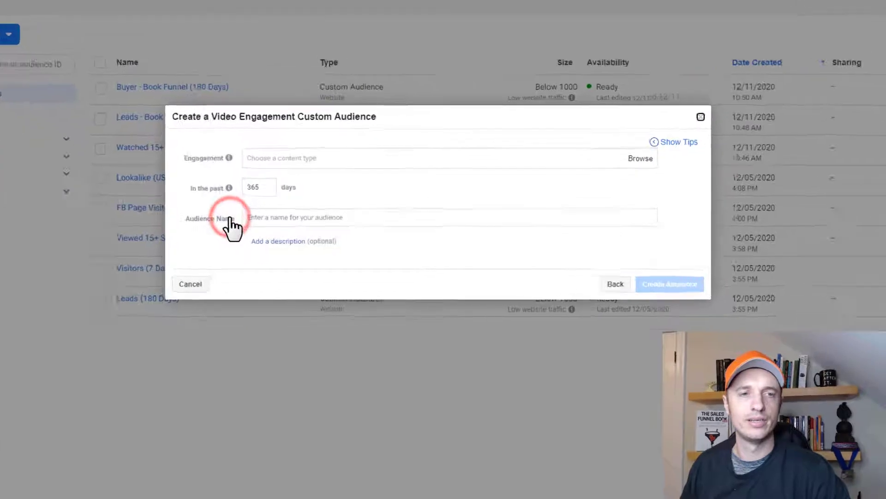
{"action": "left_click", "coordinate": [345, 158]}
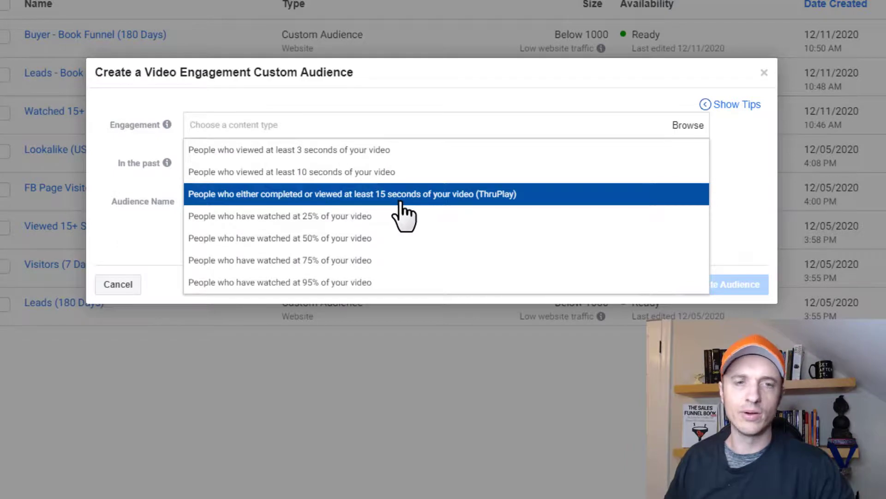
{"action": "left_click", "coordinate": [420, 196]}
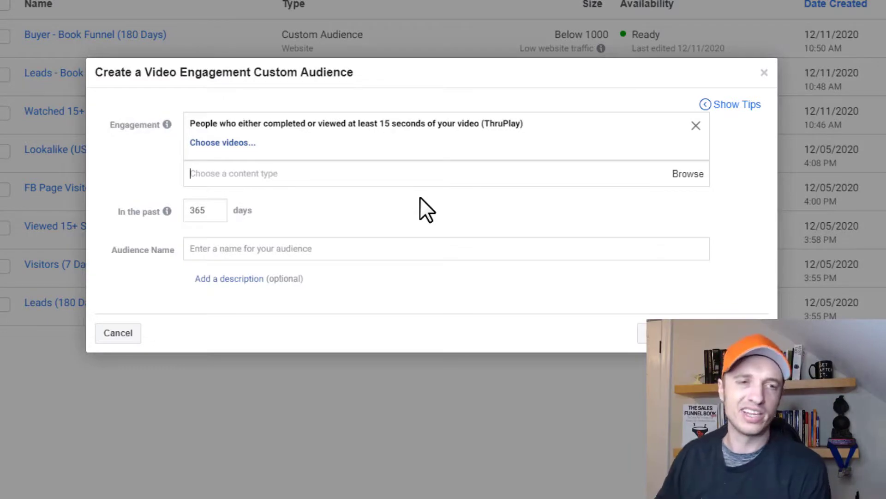
Step: Open Choose videos and set Select by to Facebook Page instead of campaign
{"action": "left_click", "coordinate": [234, 145]}
{"action": "scroll", "coordinate": [232, 159], "scroll_direction": "up", "scroll_amount": 2}
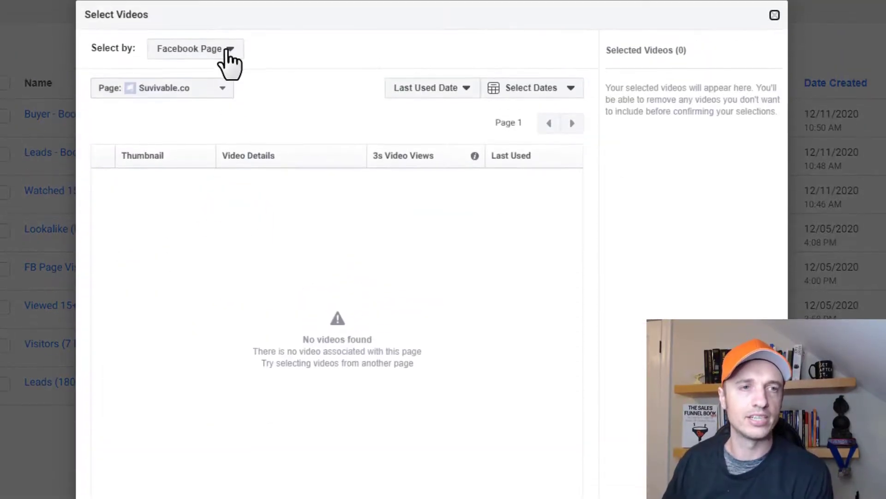
{"action": "left_click", "coordinate": [226, 53]}
{"action": "left_click", "coordinate": [215, 75]}
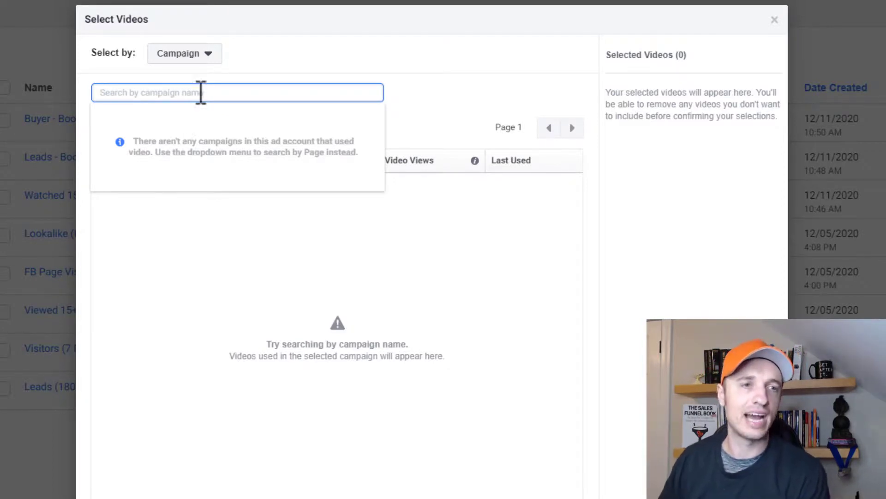
{"action": "left_click", "coordinate": [203, 54]}
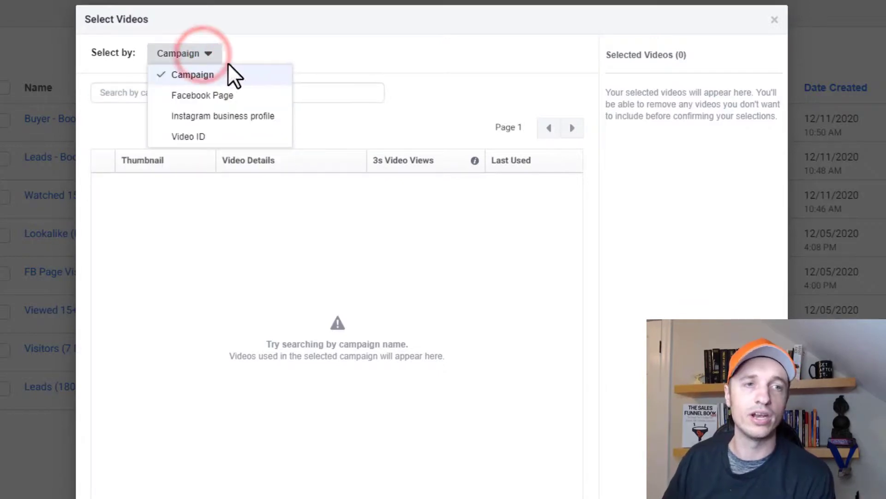
{"action": "left_click", "coordinate": [217, 98]}
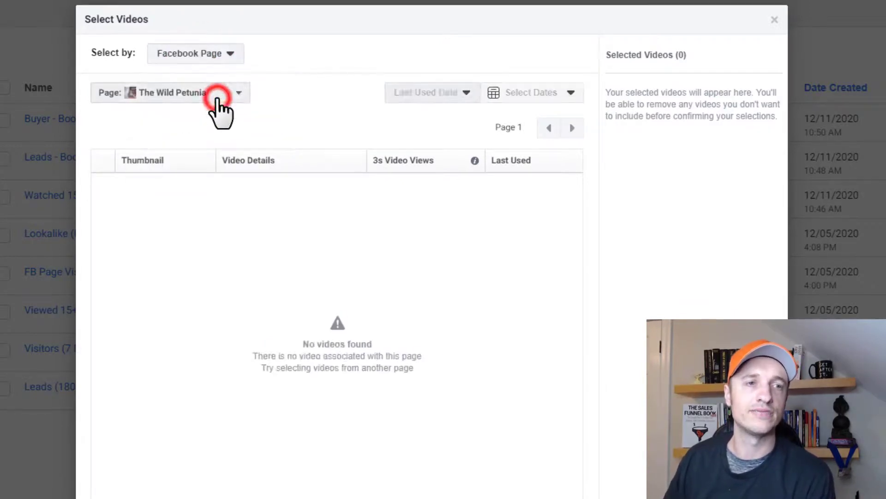
Step: Pick the Crazy Eye Marketing page and tick the Facebook Ad Targeting 2020 video
{"action": "left_click", "coordinate": [219, 90]}
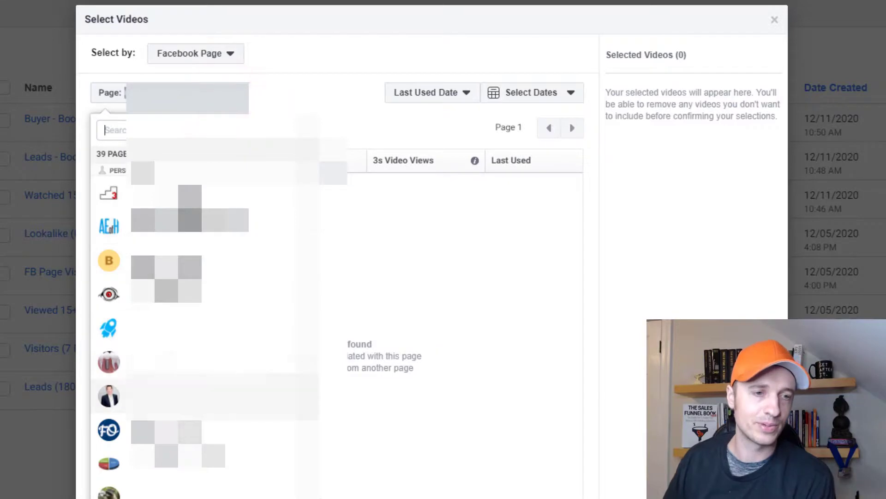
{"action": "scroll", "coordinate": [203, 314], "scroll_direction": "down", "scroll_amount": 5}
{"action": "scroll", "coordinate": [203, 314], "scroll_direction": "down", "scroll_amount": 12}
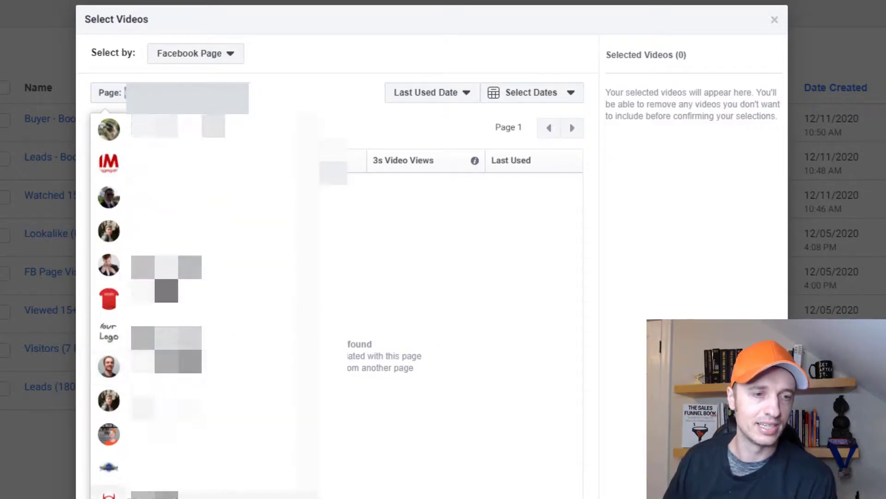
{"action": "left_click", "coordinate": [208, 409]}
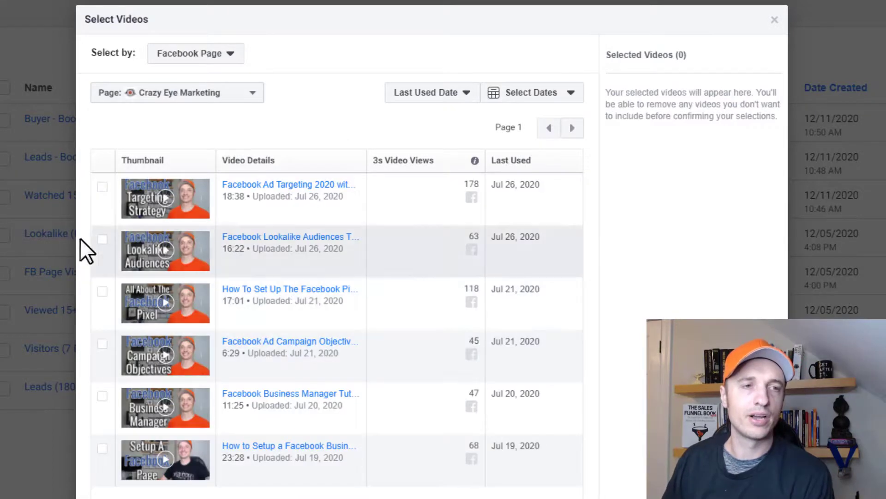
{"action": "left_click", "coordinate": [102, 186]}
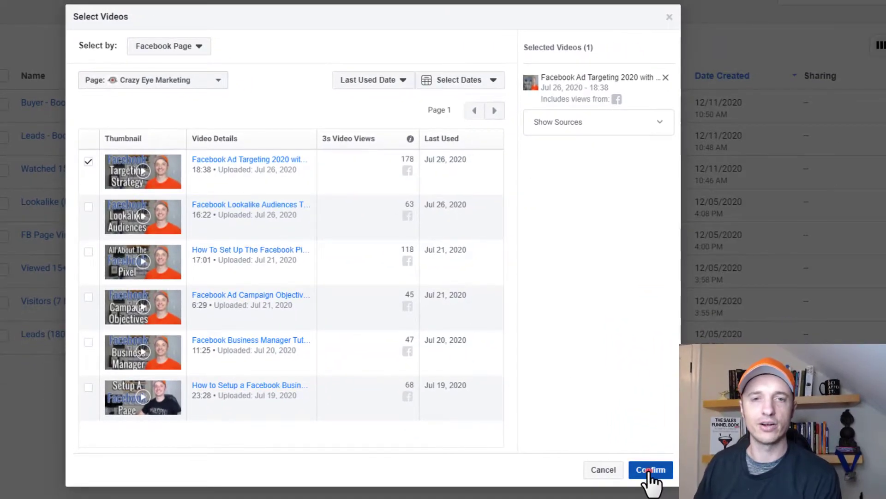
Step: Confirm the chosen video and change the retention from 365 to 7 days
{"action": "left_click", "coordinate": [650, 471]}
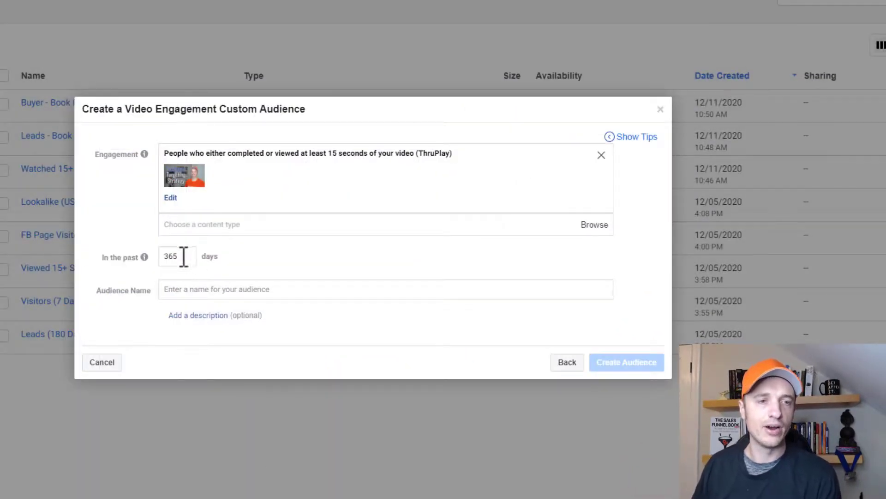
{"action": "mouse_move", "coordinate": [143, 256]}
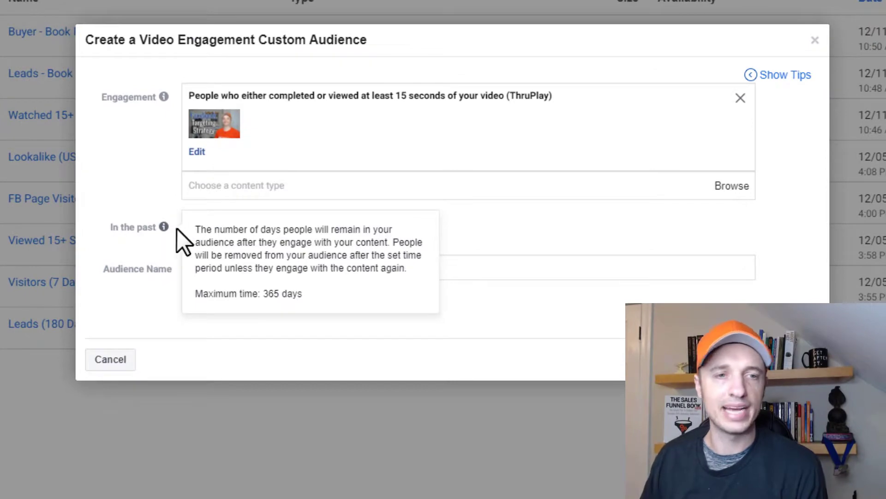
{"action": "double_click", "coordinate": [203, 223]}
{"action": "mouse_move", "coordinate": [168, 224]}
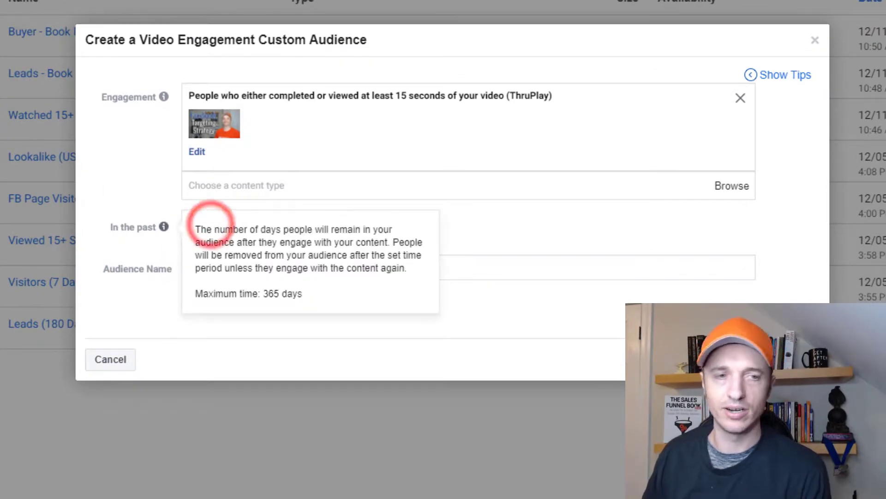
{"action": "type", "text": "7"}
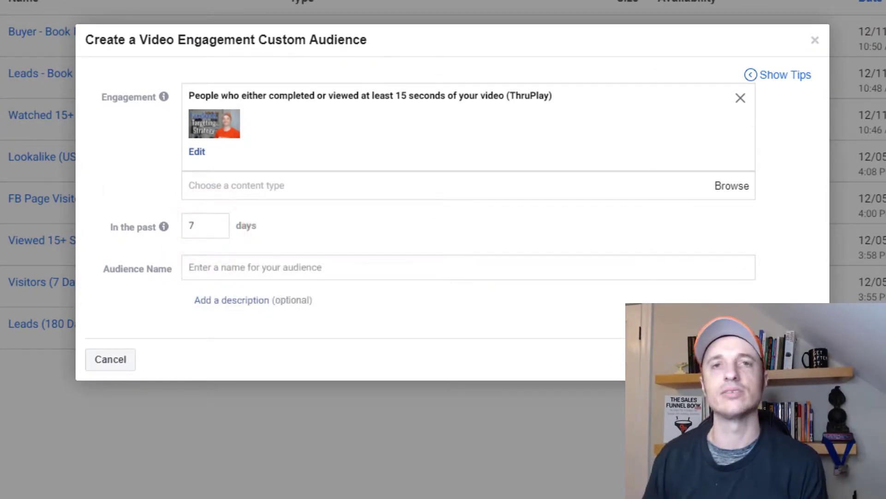
Step: Name the audience 'Watched 15+ Seconds of Ad 1 (7 Days)' and create it
{"action": "key", "text": "Tab"}
{"action": "type", "text": "Watched 15+ Seconds of Ad 1 (7 Days)"}
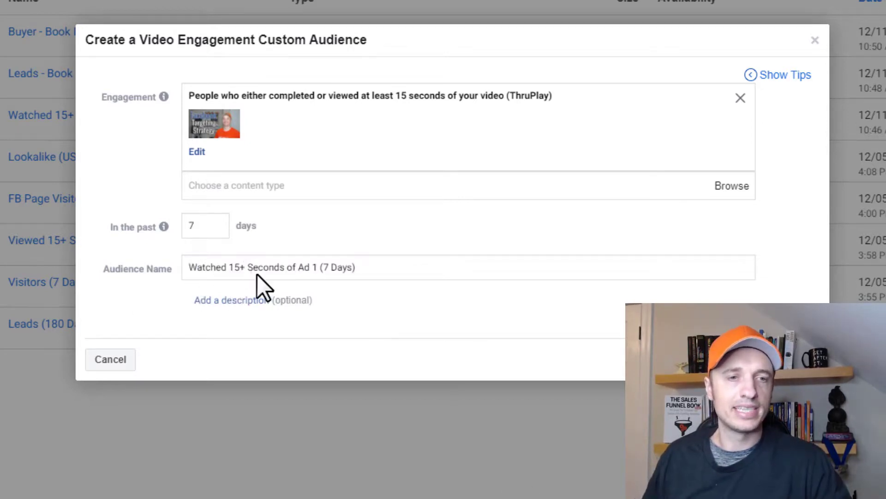
{"action": "left_click_drag", "start_coordinate": [322, 268], "coordinate": [395, 270]}
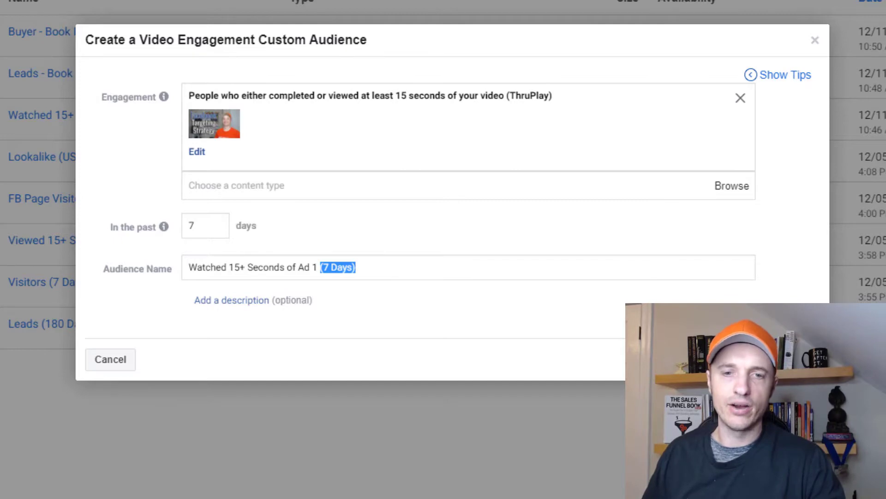
{"action": "key", "text": "Return"}
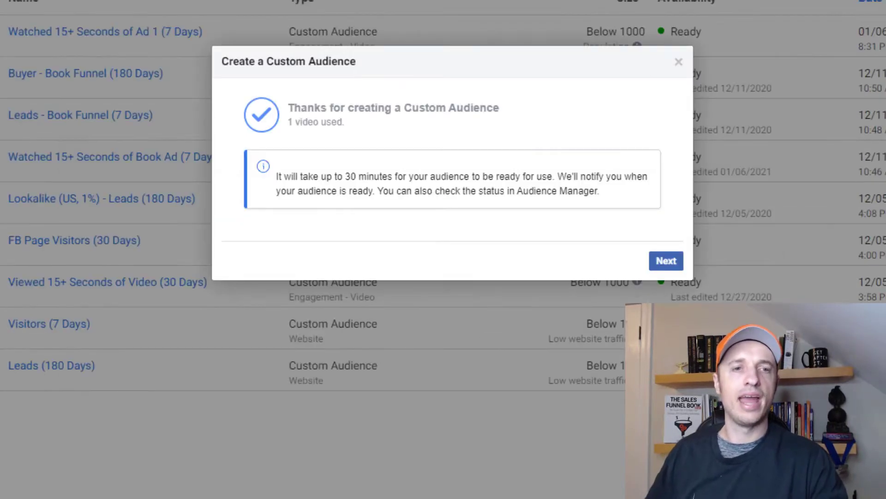
Step: Continue past the audience-created confirmation to the Next Steps dialog
{"action": "left_click", "coordinate": [669, 262]}
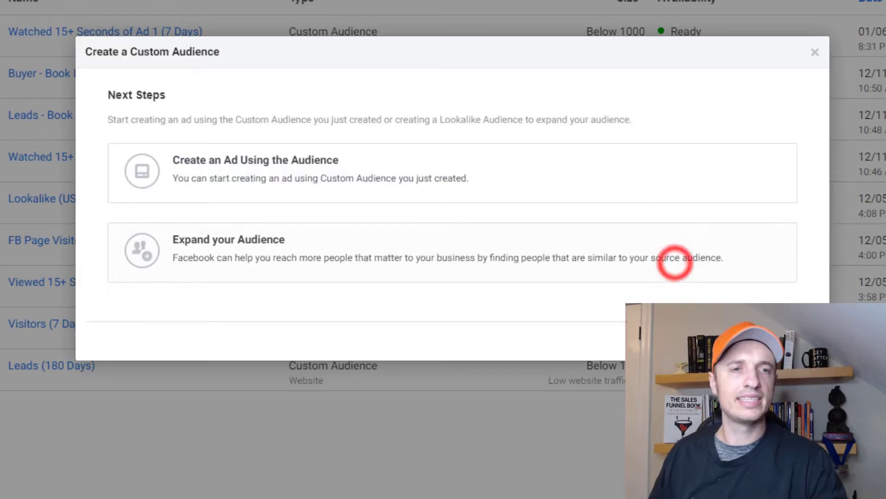